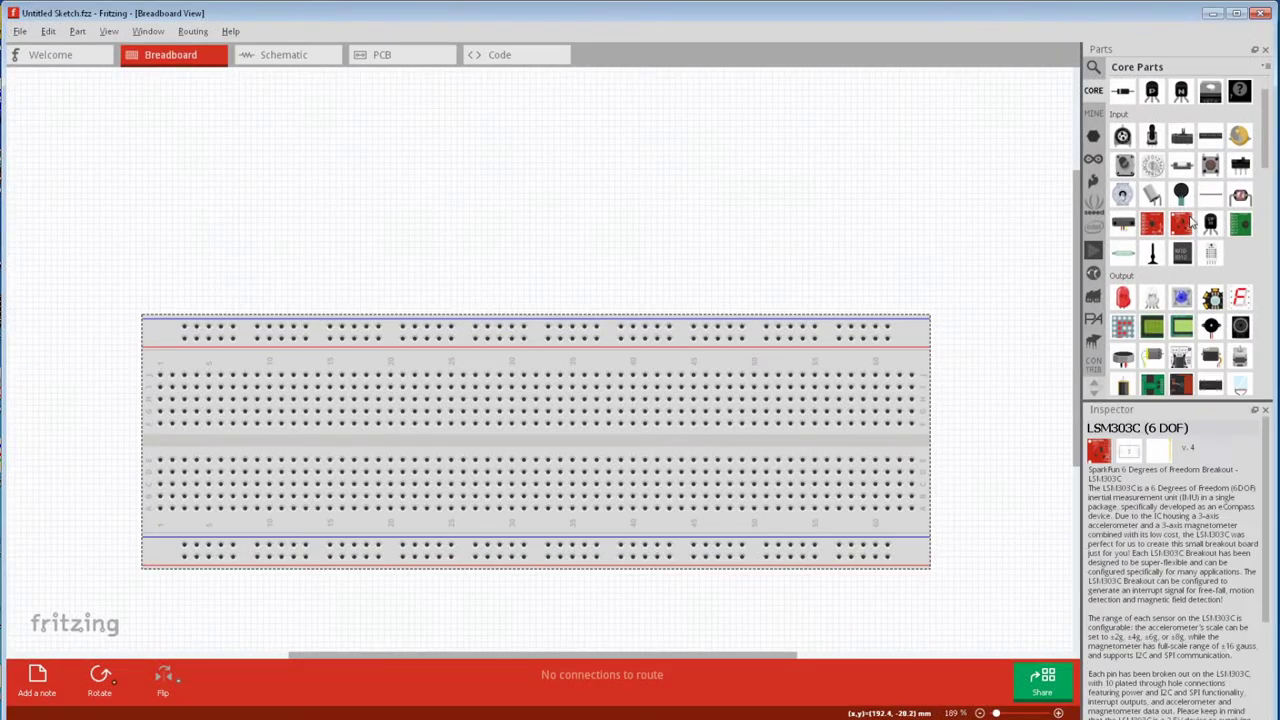
Place a generic IC above the breadboard, give it 12 pins, and drag from a breadboard hole.
scroll(1125, 300, "down", 3)
left_click_drag(1125, 330, 598, 191)
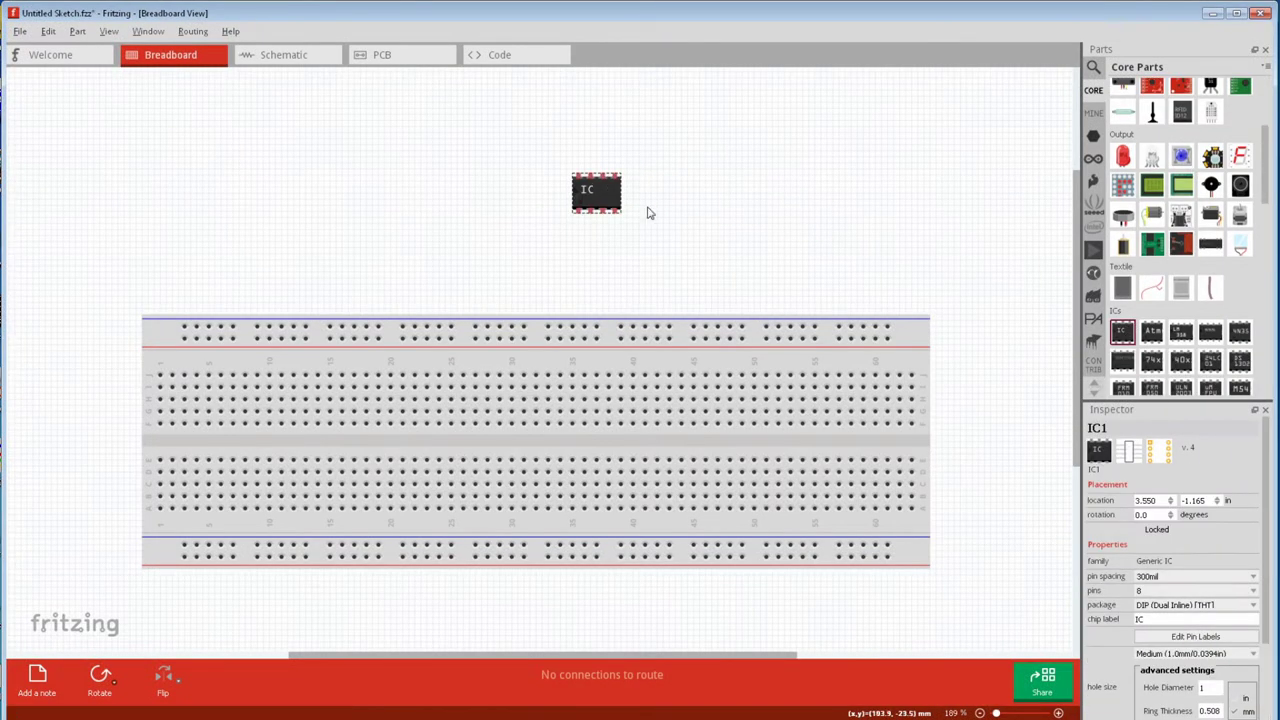
left_click(1252, 591)
left_click(1173, 640)
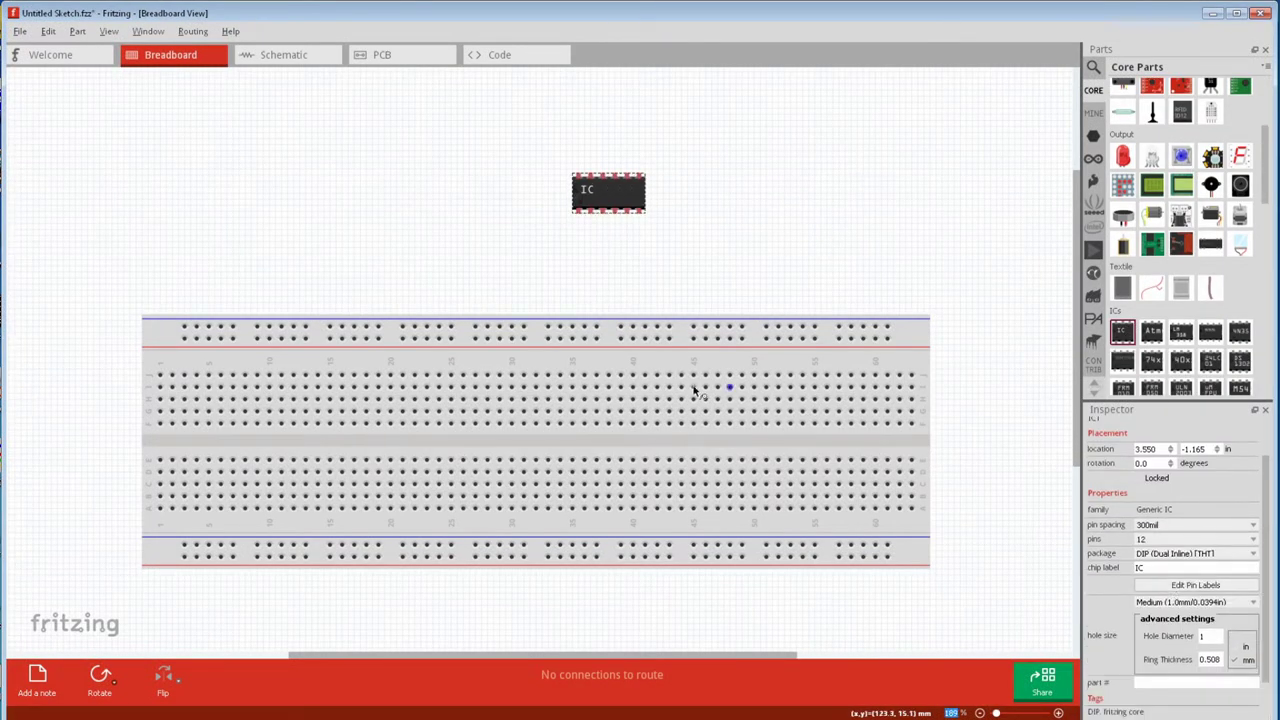
left_click_drag(586, 375, 578, 210)
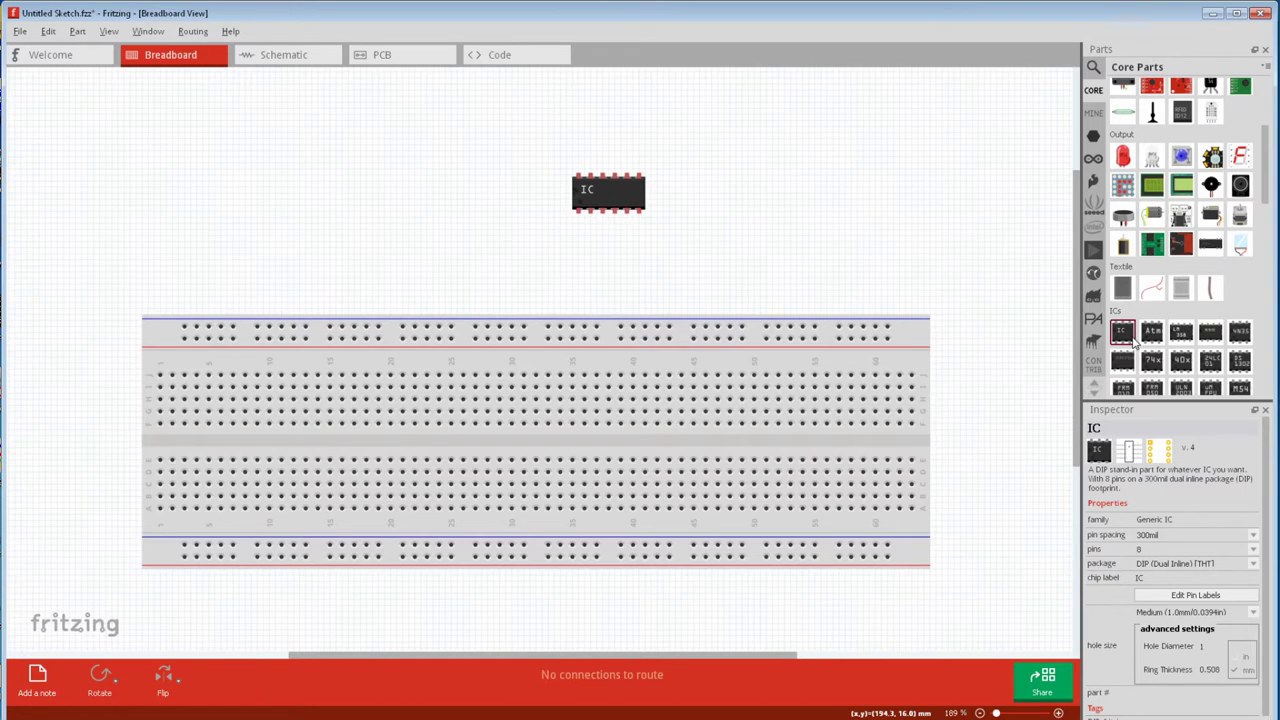
Set the IC's pin spacing to 400mil and add a reed switch to the canvas.
left_click(631, 206)
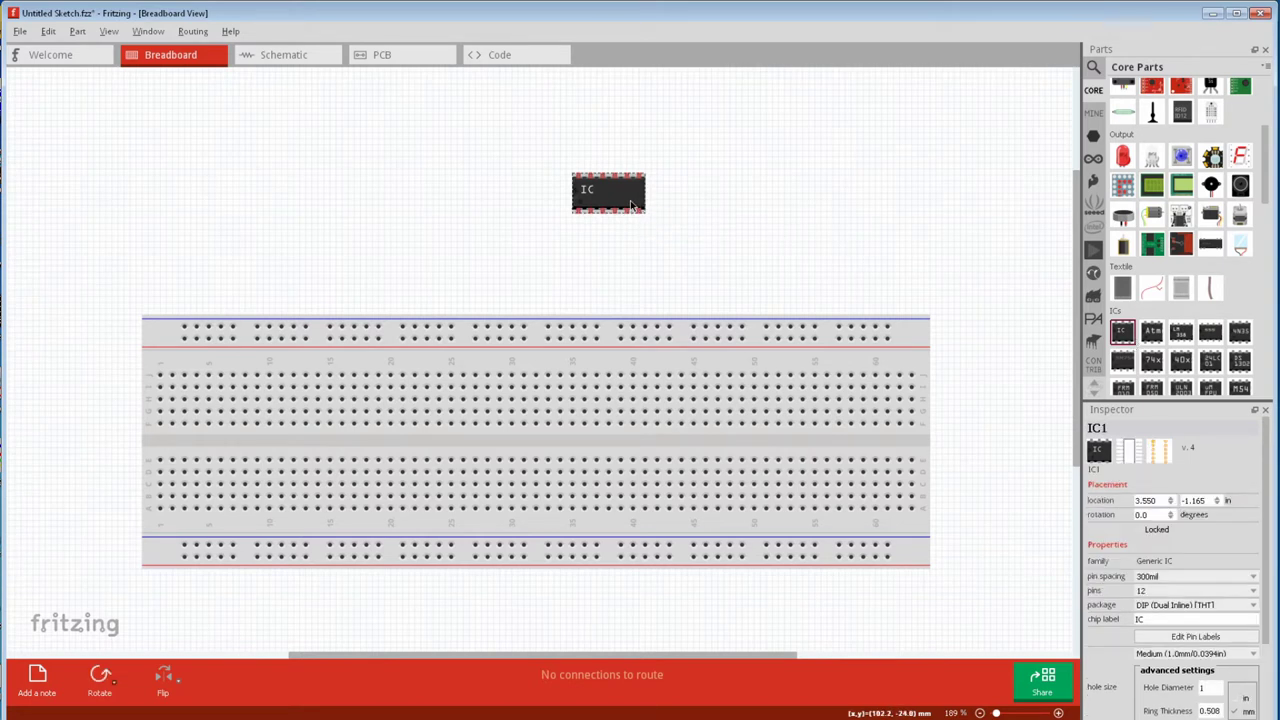
left_click(1250, 577)
left_click(1209, 598)
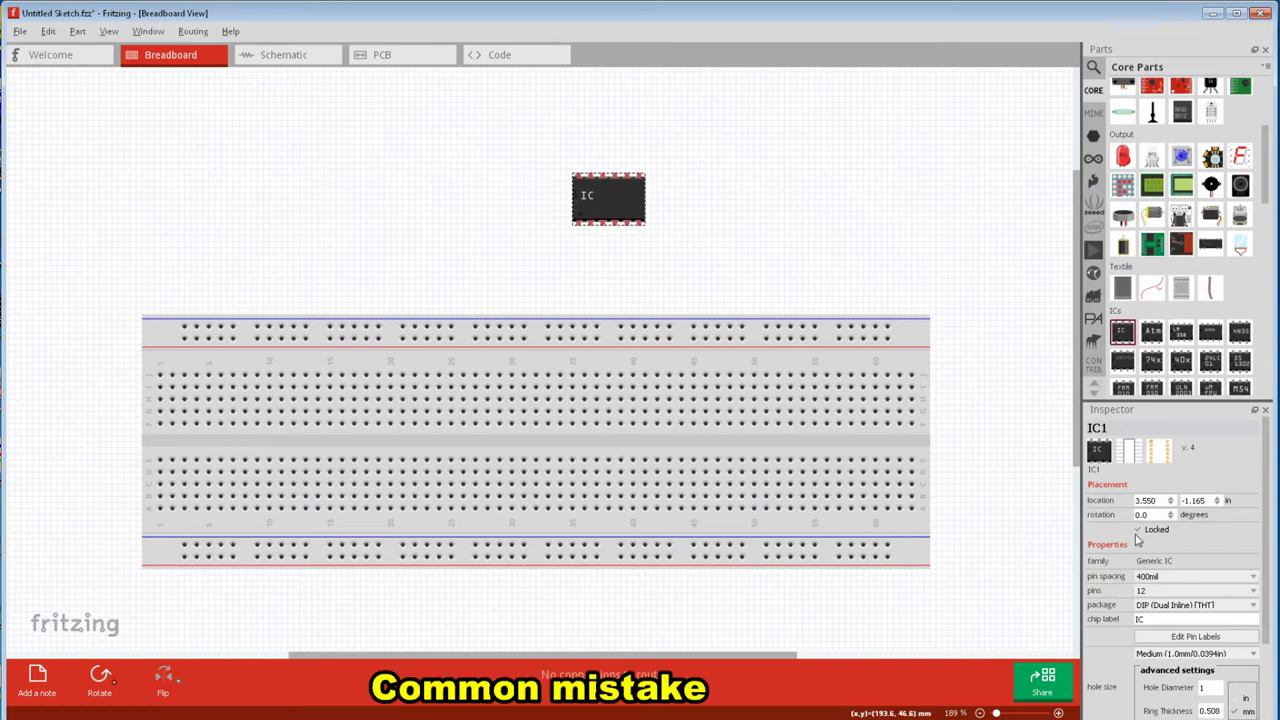
left_click_drag(1123, 111, 974, 132)
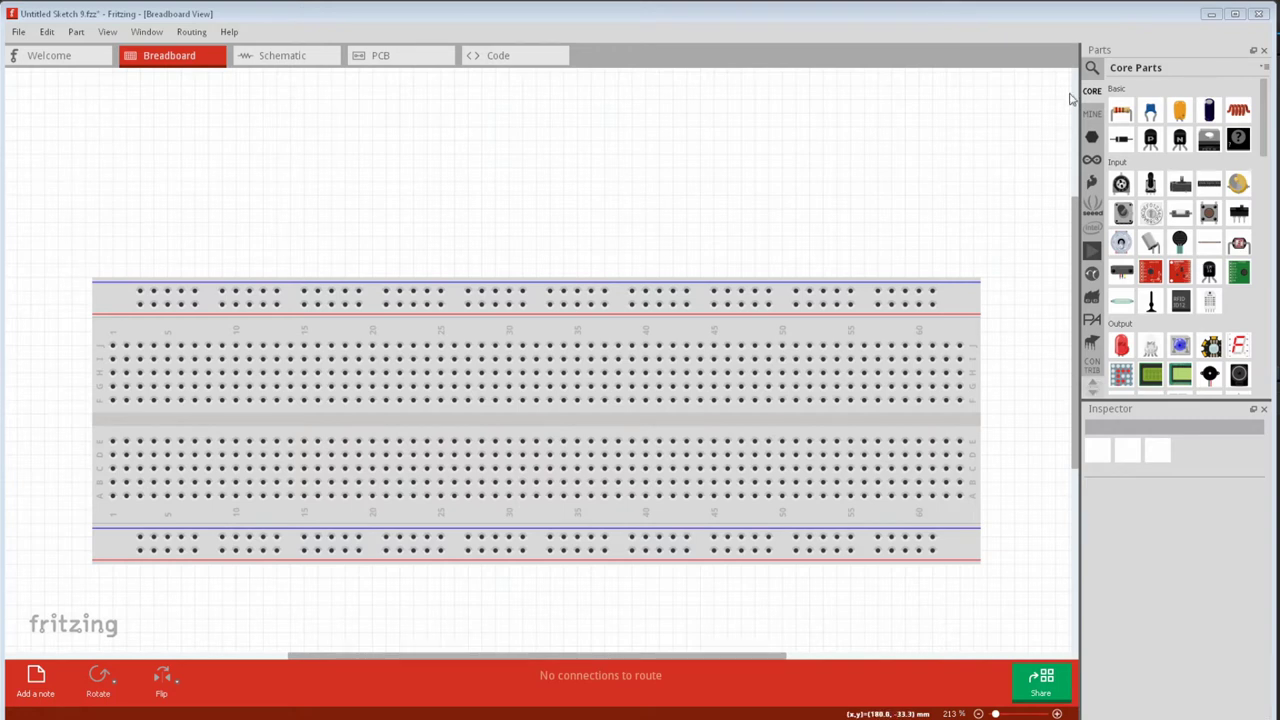
Search the parts library for TSSOP parts.
left_click(1092, 67)
type("TSSOP")
key("Return")
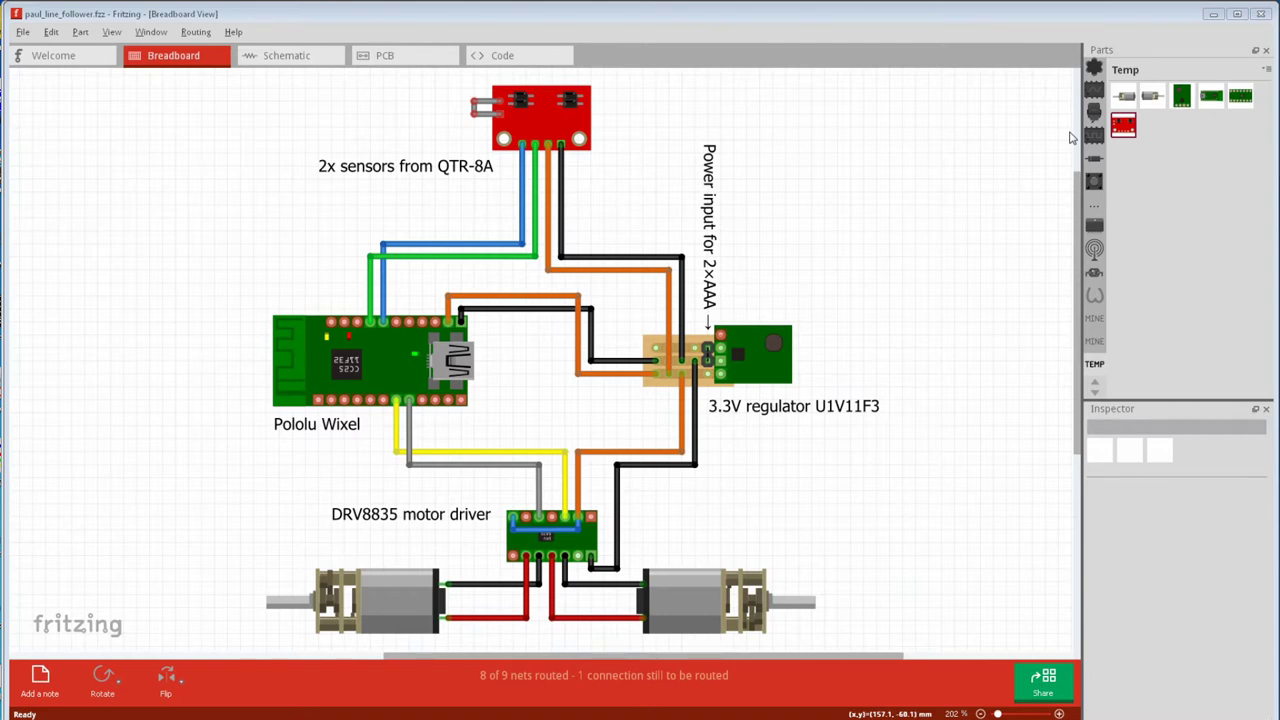
Bring up the context menus for a Temp bin part and the right motor's Add to bin option.
right_click(1125, 95)
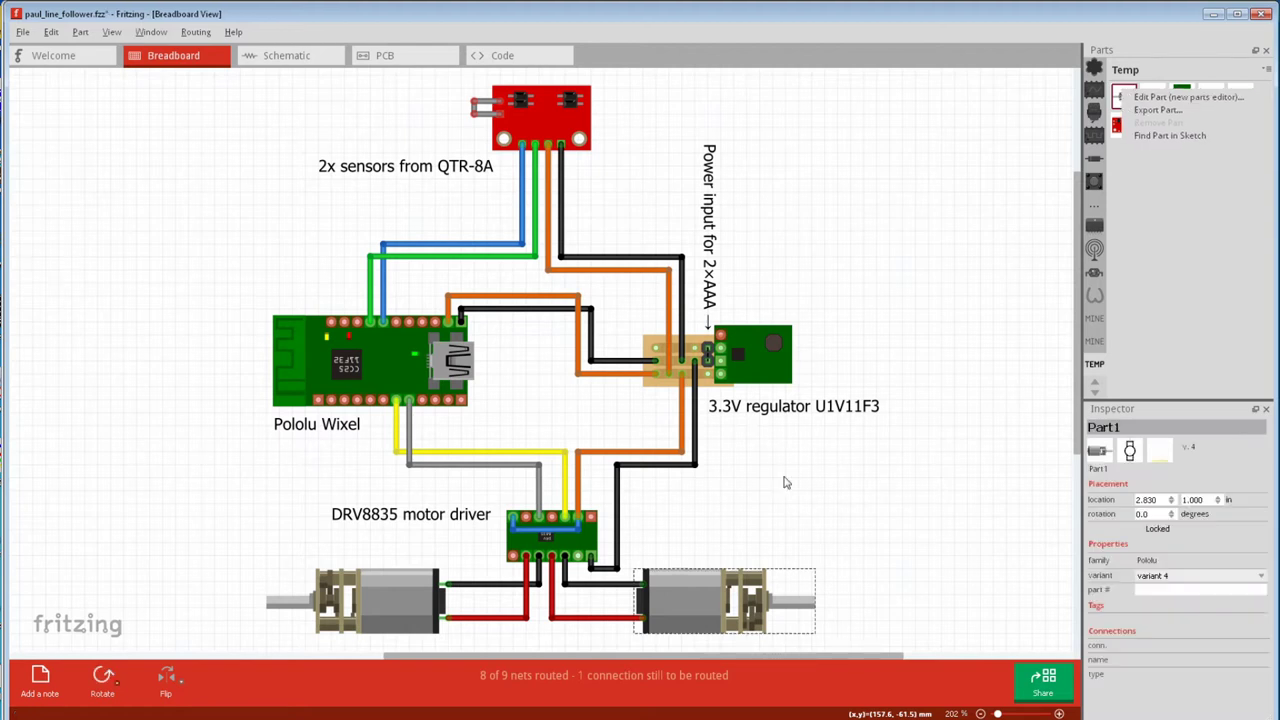
right_click(700, 578)
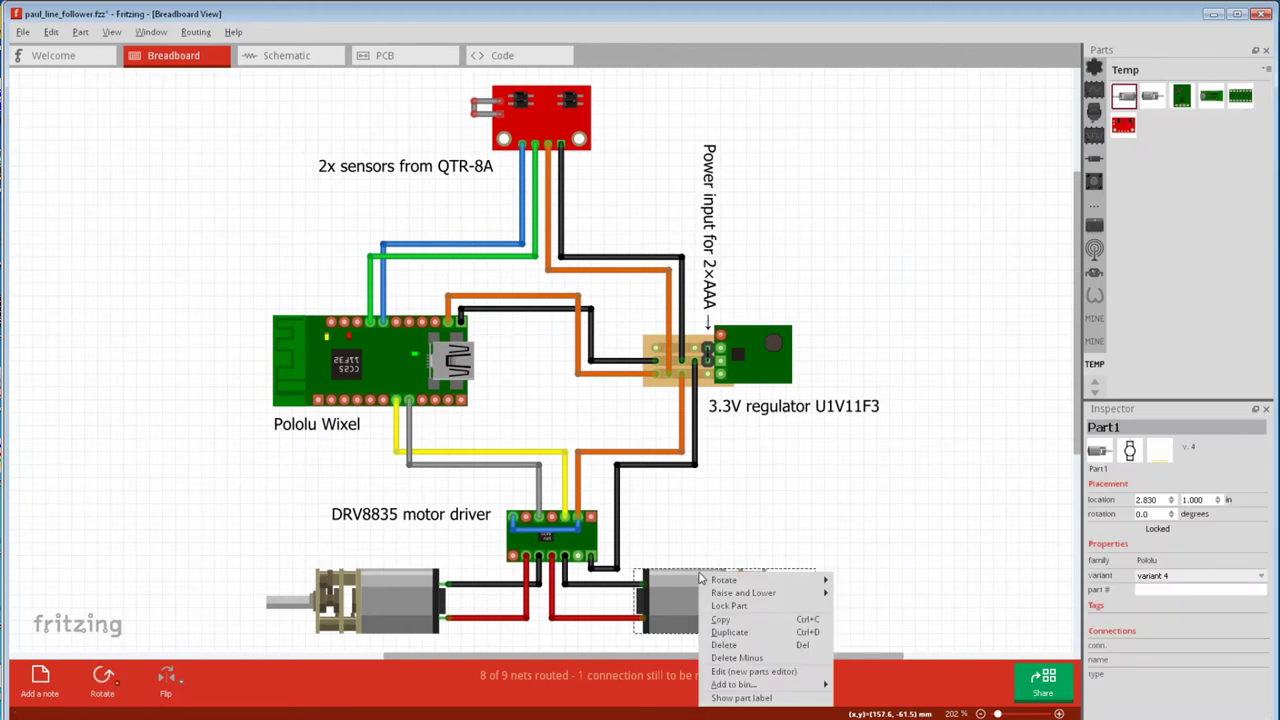
mouse_move(752, 686)
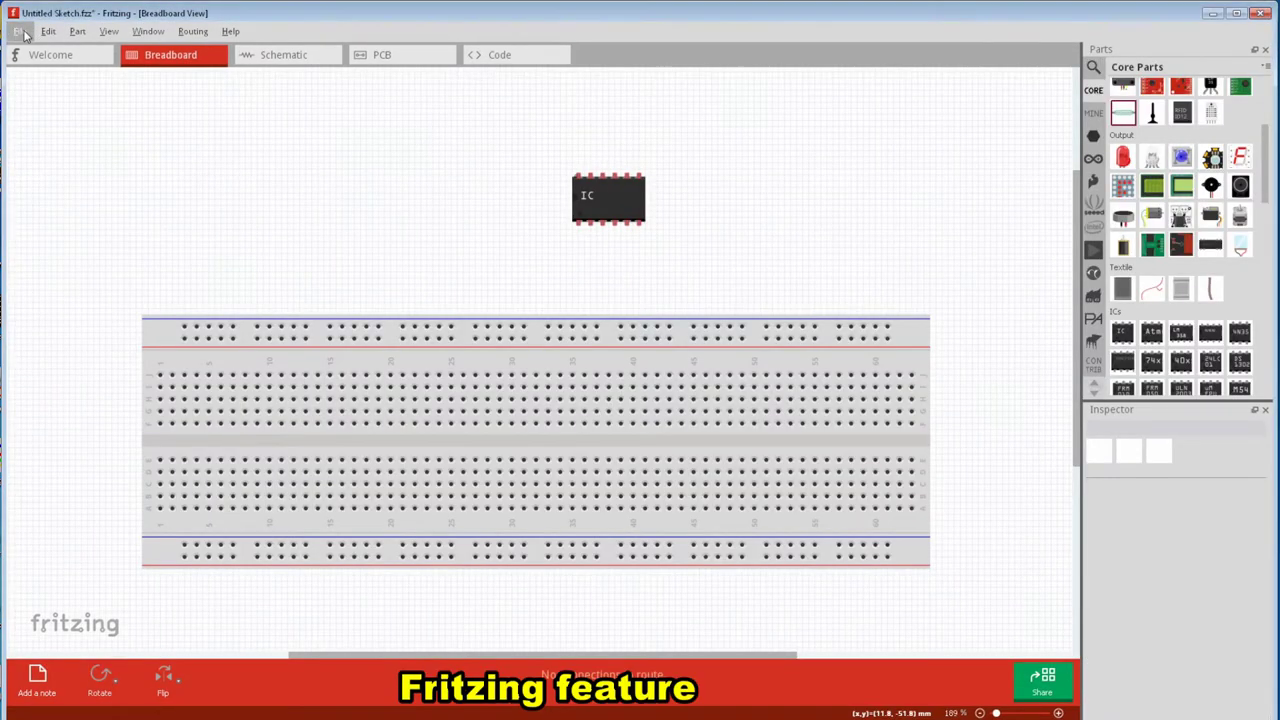
Check the File menu, then show the My Parts bin.
left_click(22, 32)
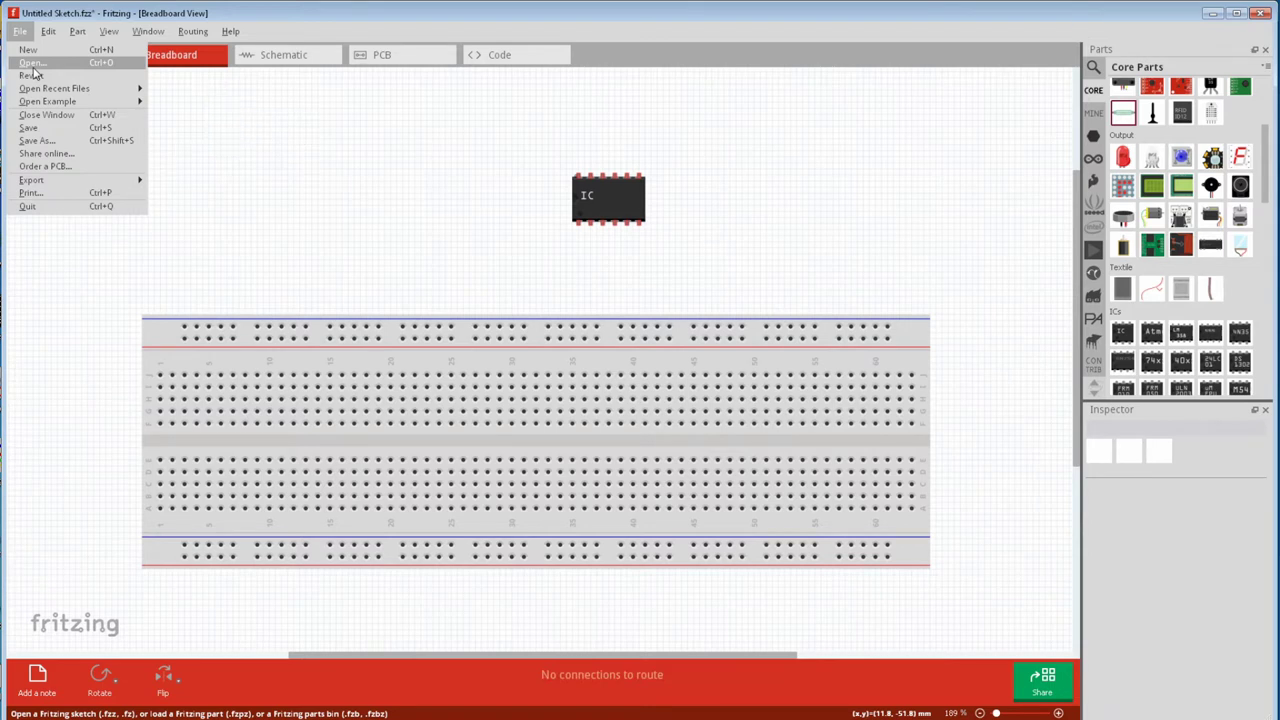
left_click(1094, 116)
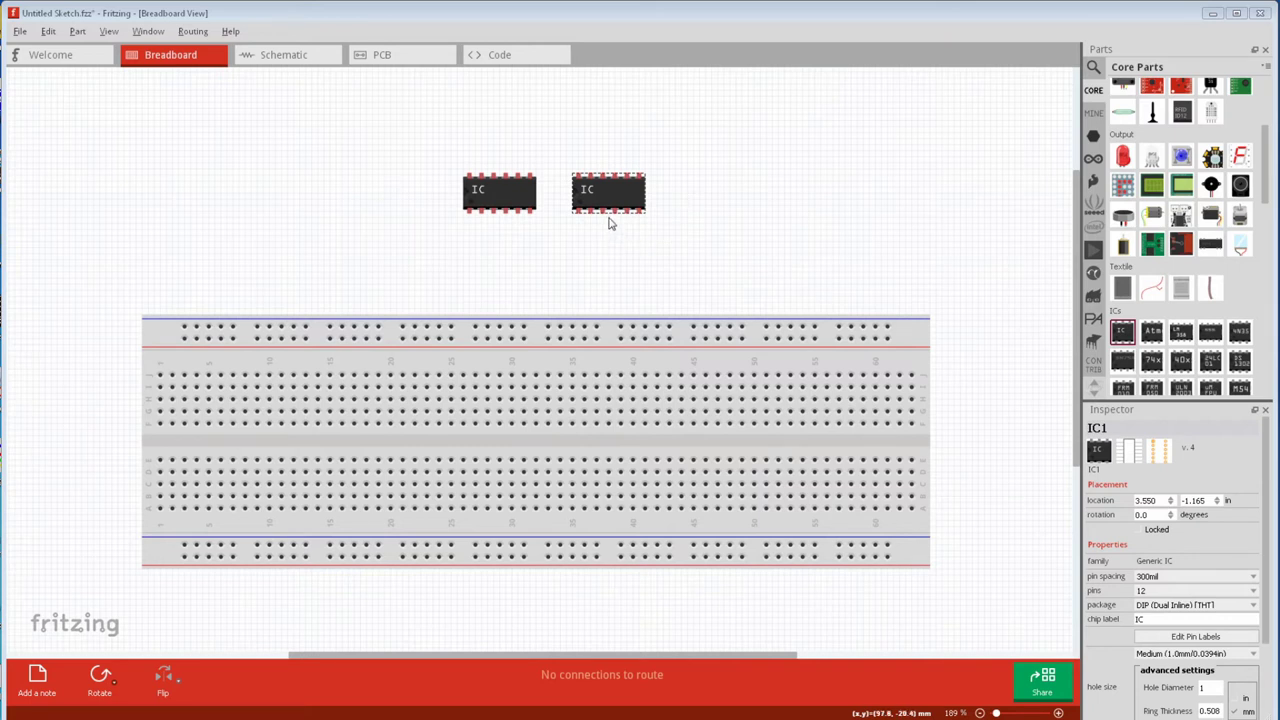
Seat the second IC across the centre gap, wire its top pin to a hole, and bend the wire.
left_click_drag(607, 199, 617, 455)
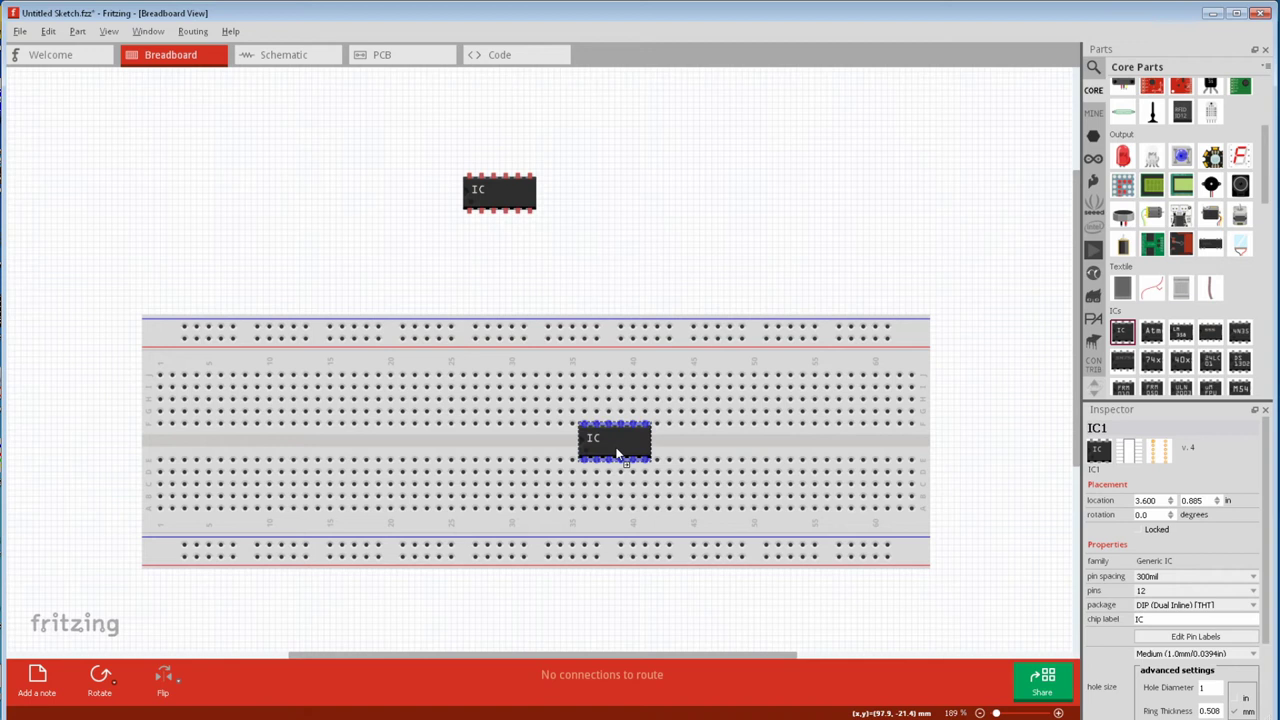
left_click_drag(530, 208, 585, 373)
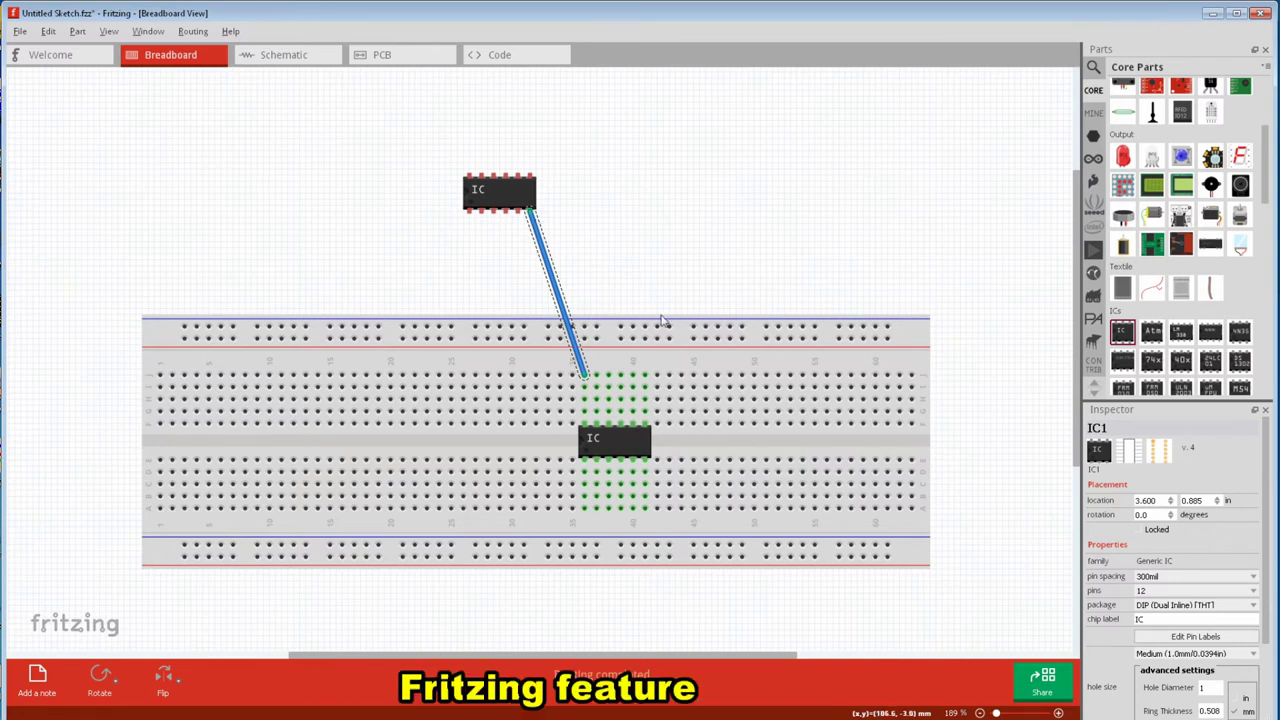
left_click(585, 400)
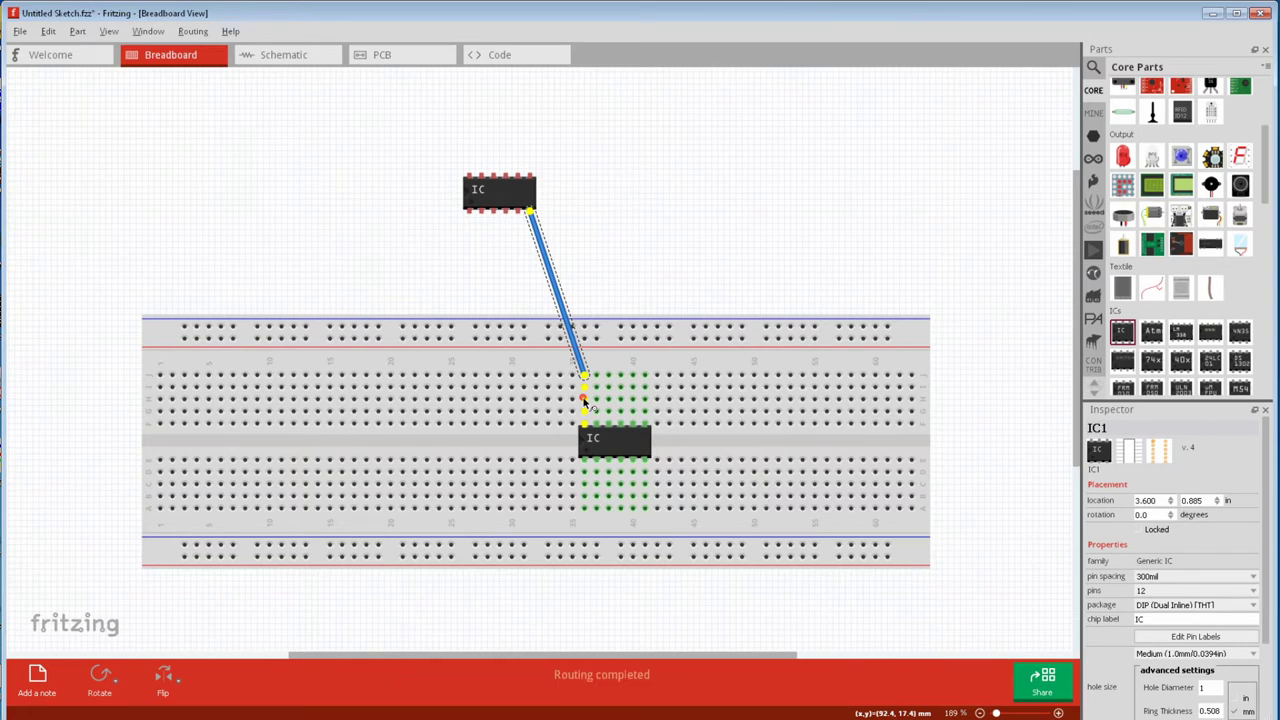
left_click_drag(565, 310, 652, 280)
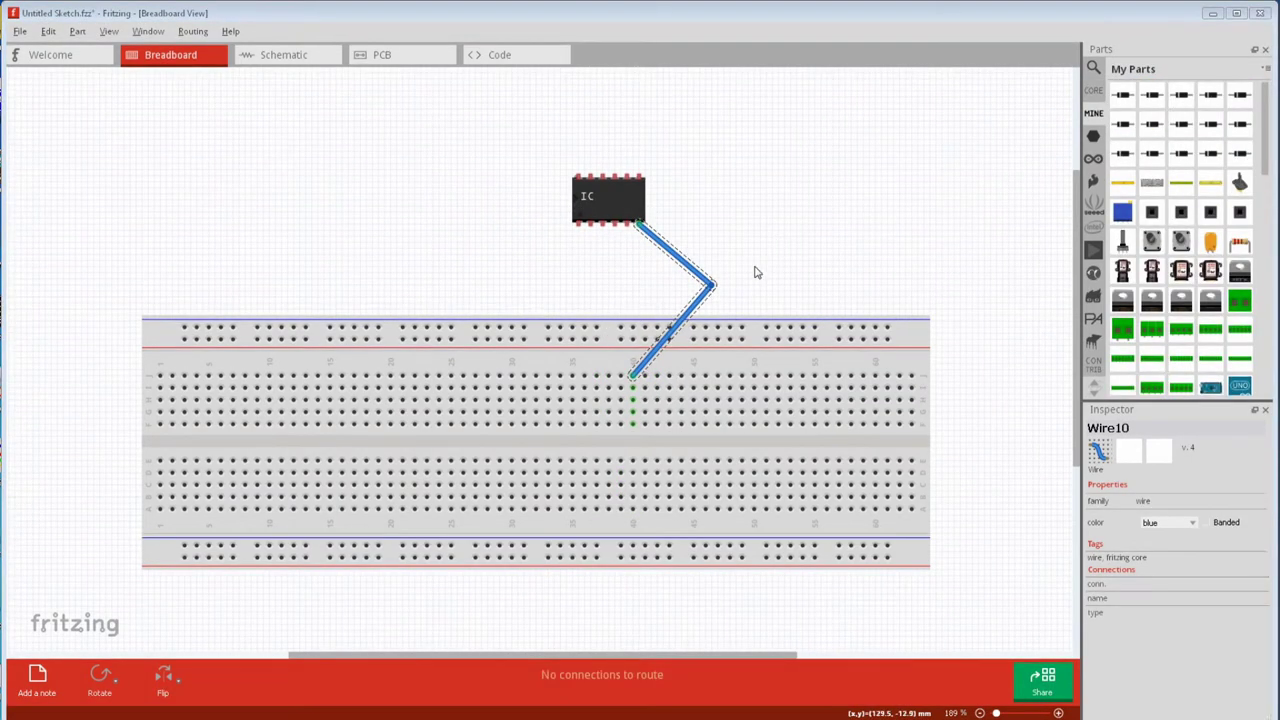
Draw new wires from breadboard holes up to the existing bend point.
left_click_drag(720, 374, 715, 291)
left_click_drag(720, 378, 712, 290)
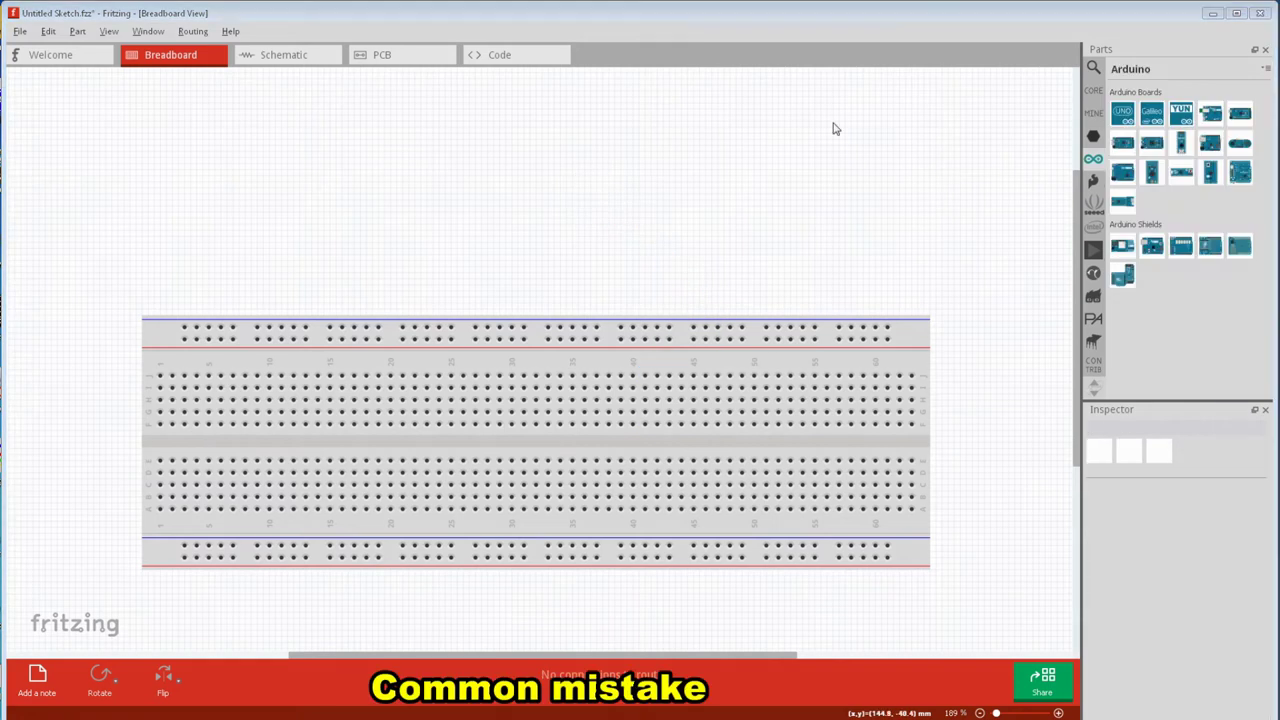
Place an Arduino Uno from the Arduino bin onto the canvas.
left_click(1122, 112)
left_click_drag(1122, 112, 444, 187)
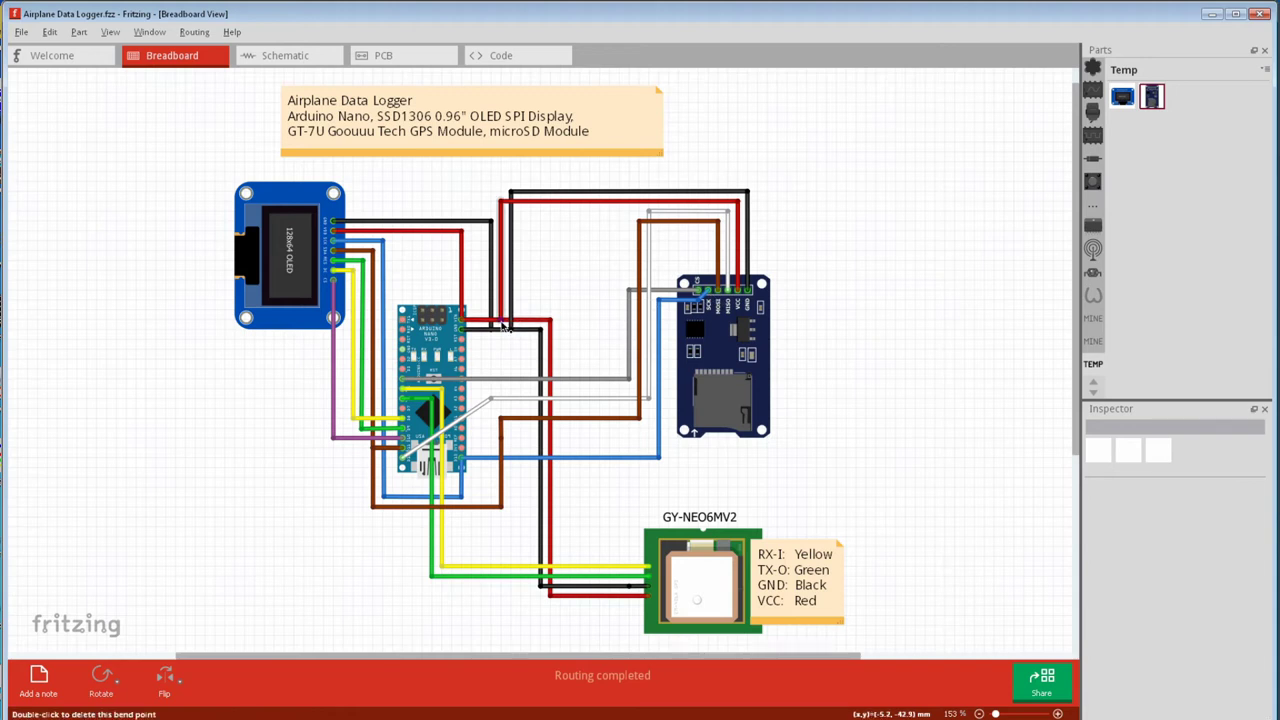
Move the red wire's bend point slightly upward.
left_click_drag(501, 321, 500, 307)
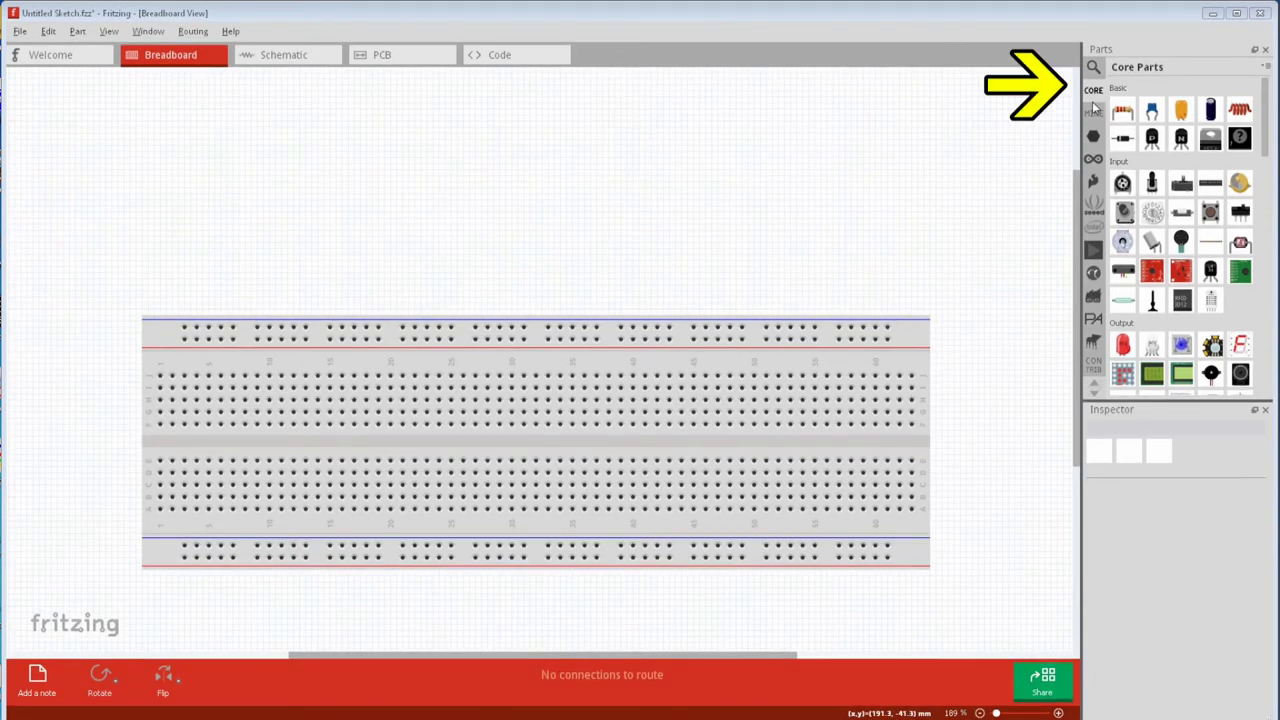
Add a perfboard at the top-left, a stripboard, and a ceramic capacitor on the stripboard.
scroll(1265, 250, "down", 10)
scroll(1270, 250, "down", 5)
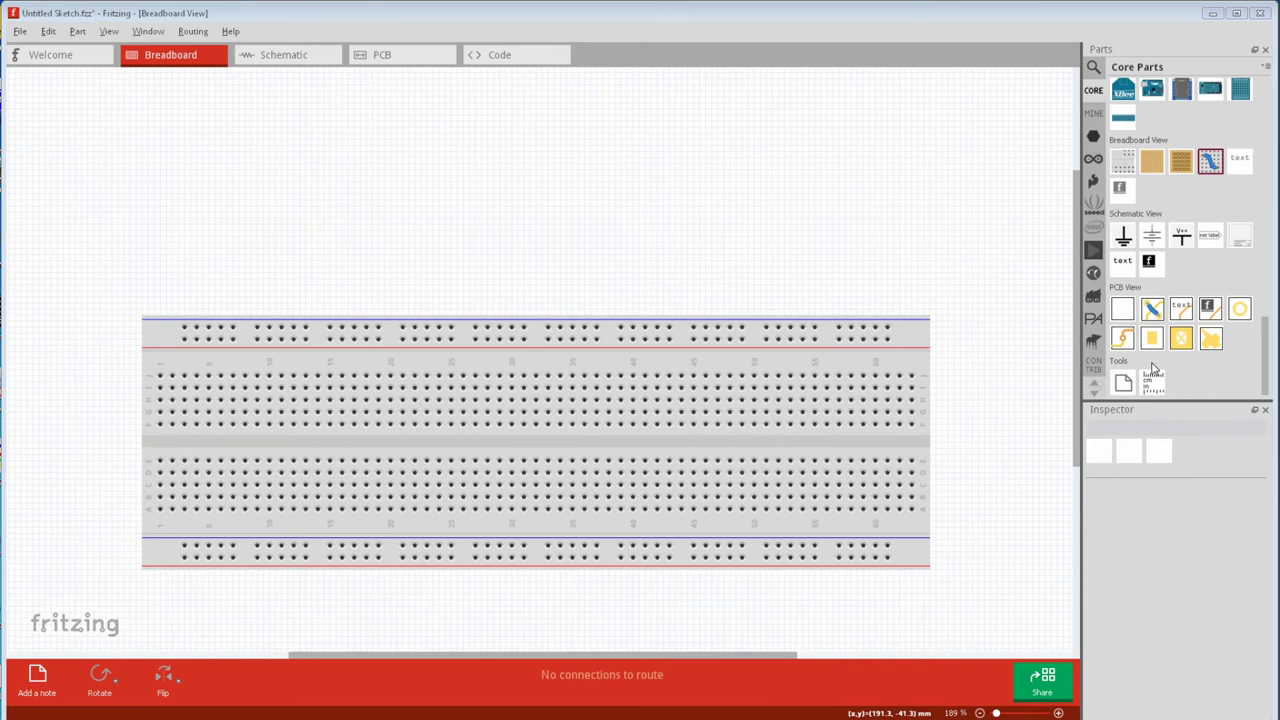
left_click_drag(1152, 160, 103, 171)
left_click_drag(1181, 160, 565, 142)
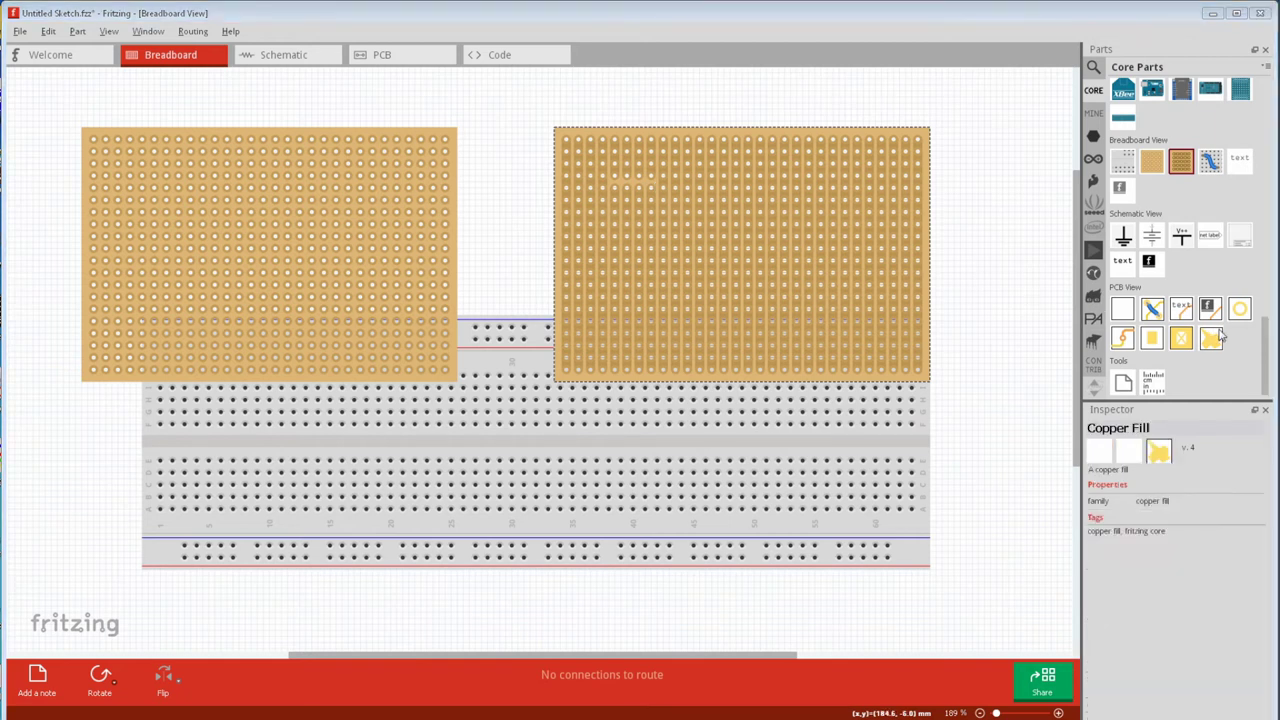
left_click_drag(1266, 330, 1262, 75)
left_click_drag(1152, 110, 730, 188)
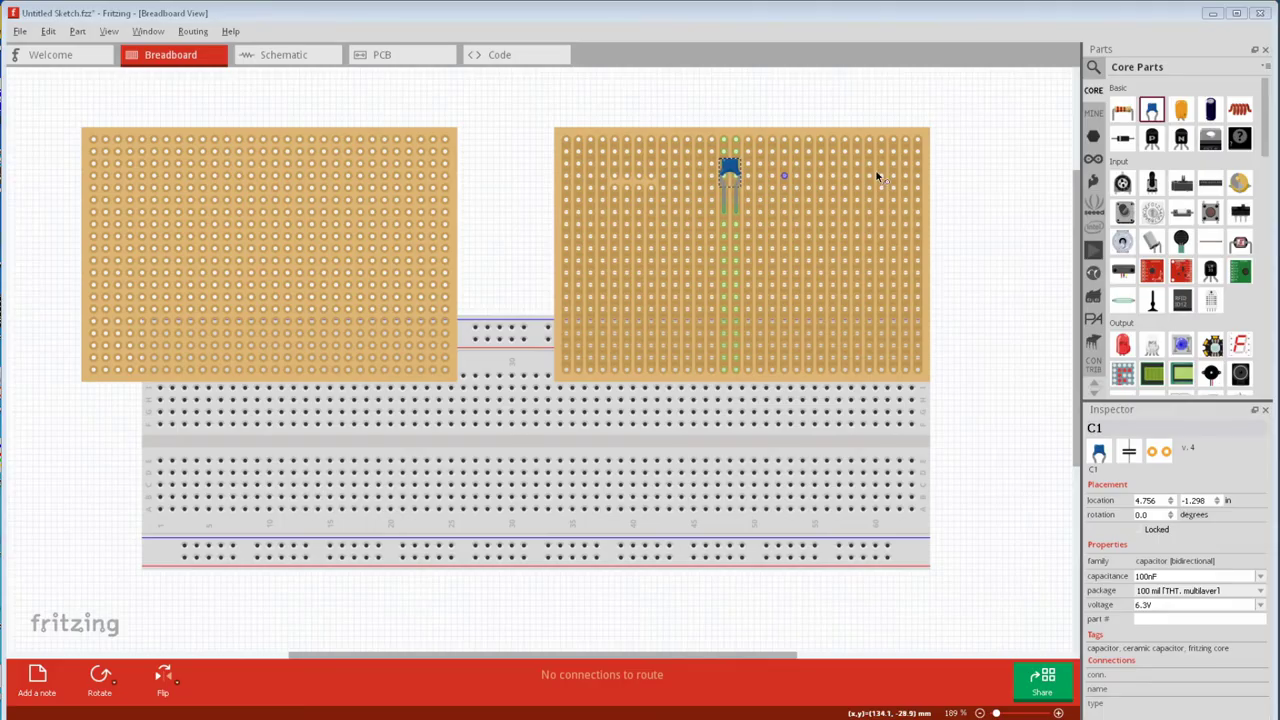
Drag the 220Ω resistor from the Parts bin onto the right stripboard beside the capacitor.
left_click_drag(1122, 110, 834, 199)
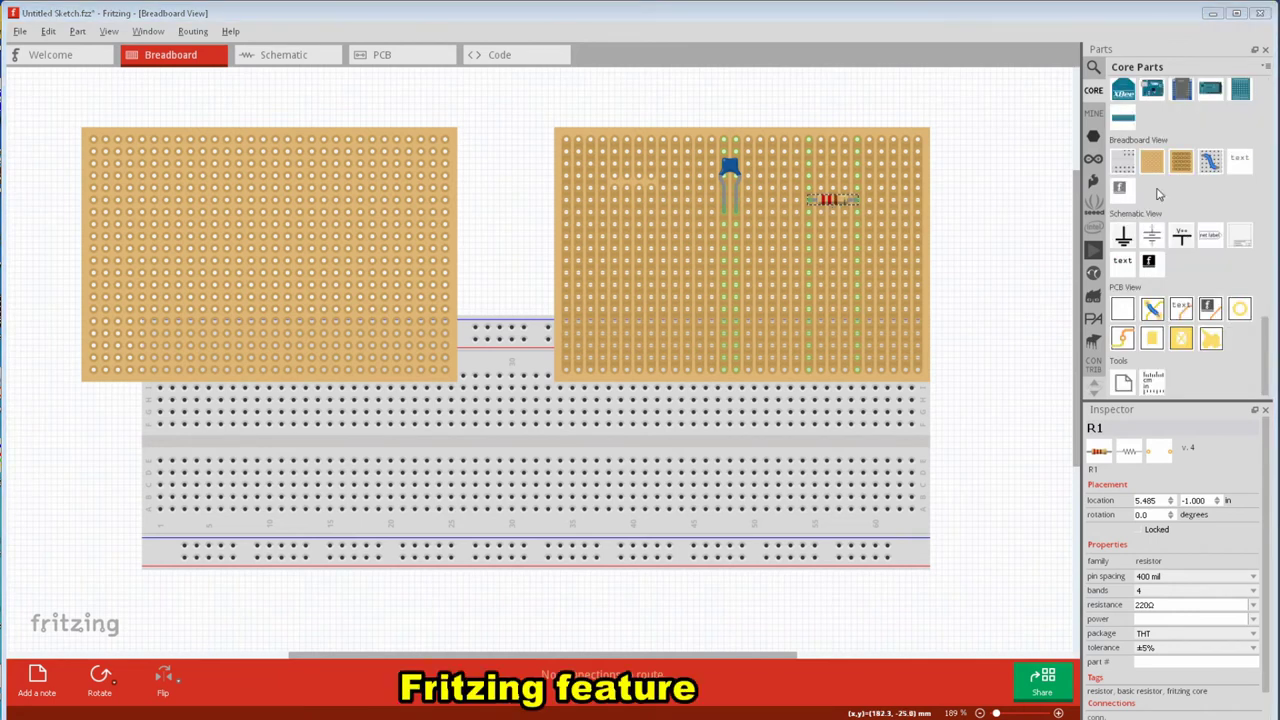
Place a 'logo' text item right of the stripboard, then select the image item in the bin.
left_click_drag(1239, 162, 974, 210)
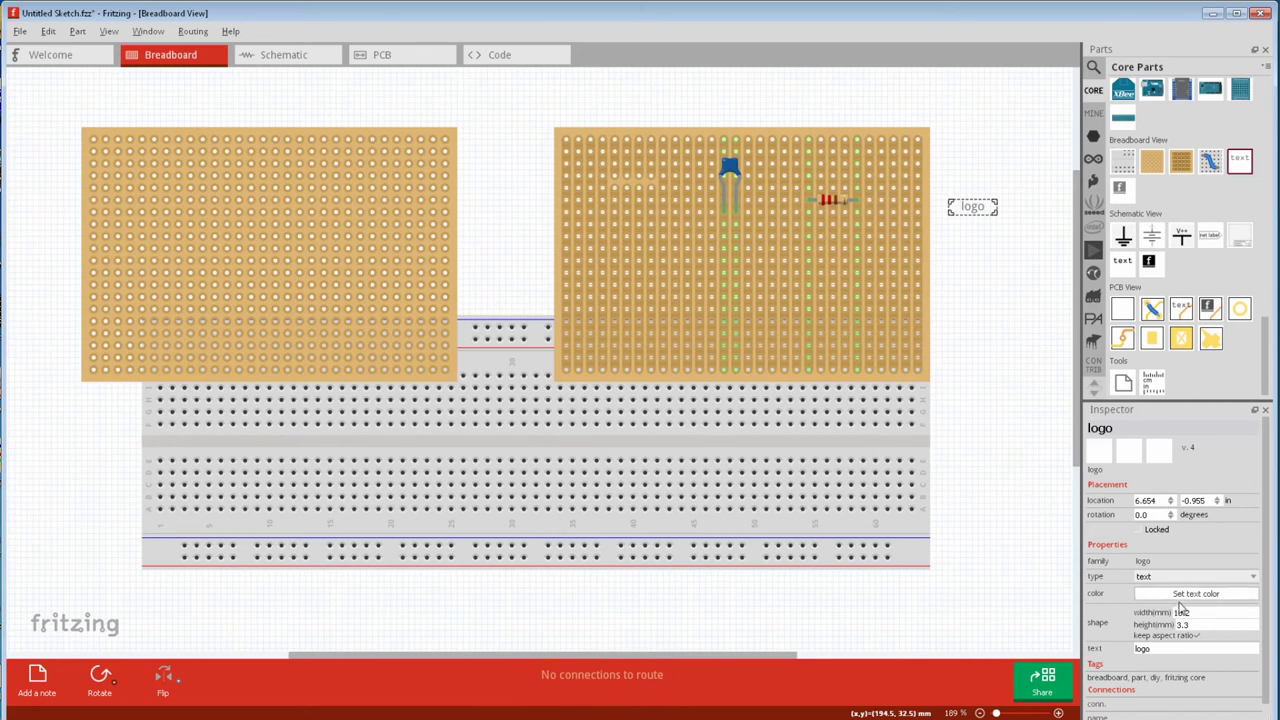
left_click(1120, 188)
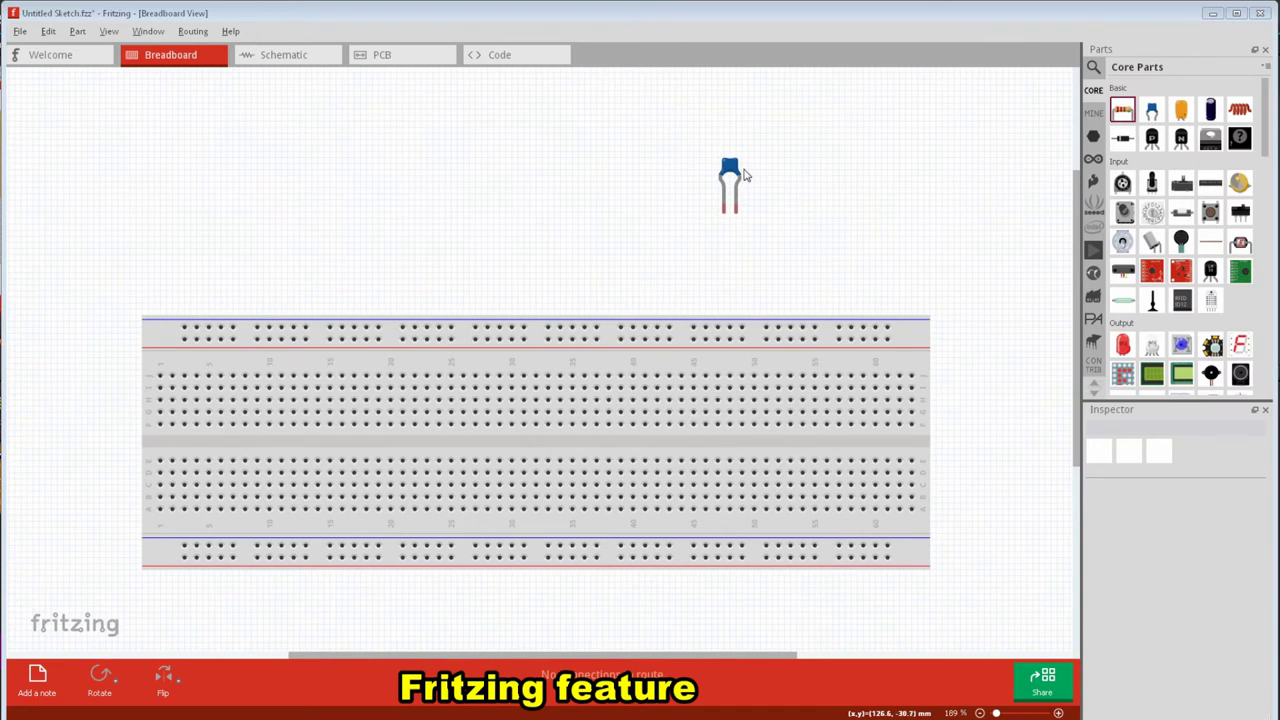
Show capacitor C1's part label on the canvas.
left_click(729, 170)
right_click(730, 170)
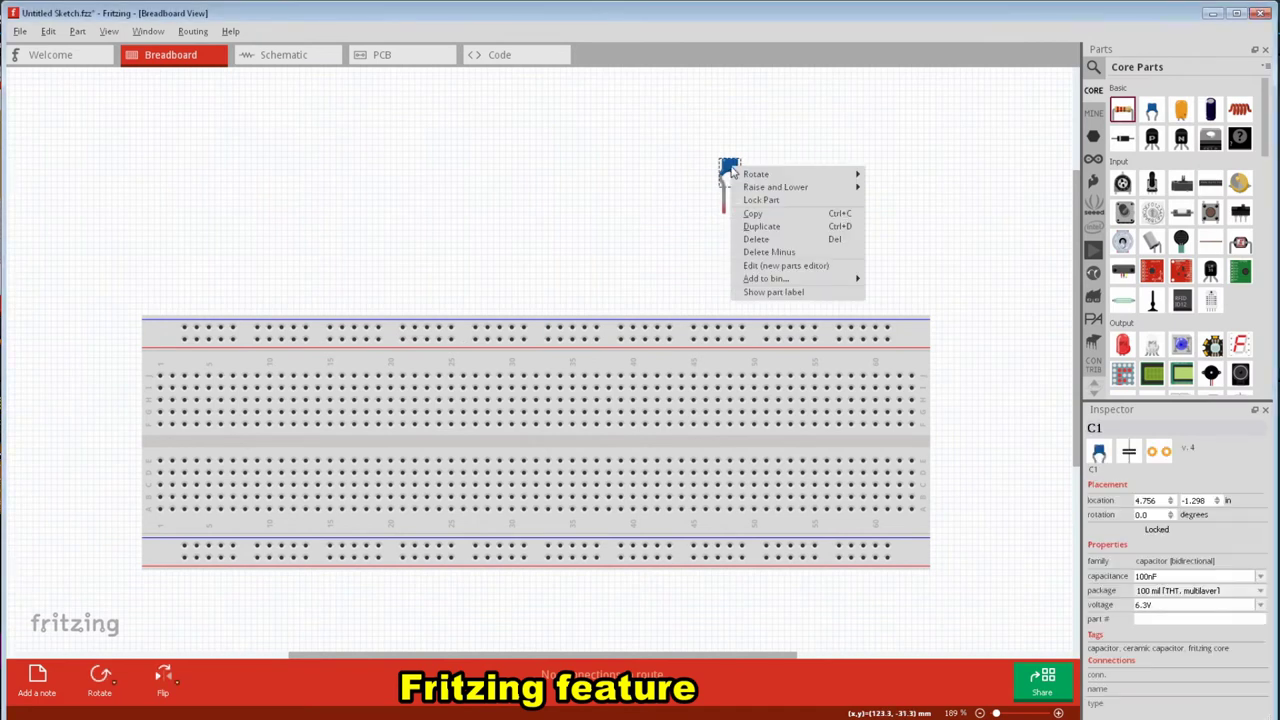
left_click(793, 291)
right_click(765, 138)
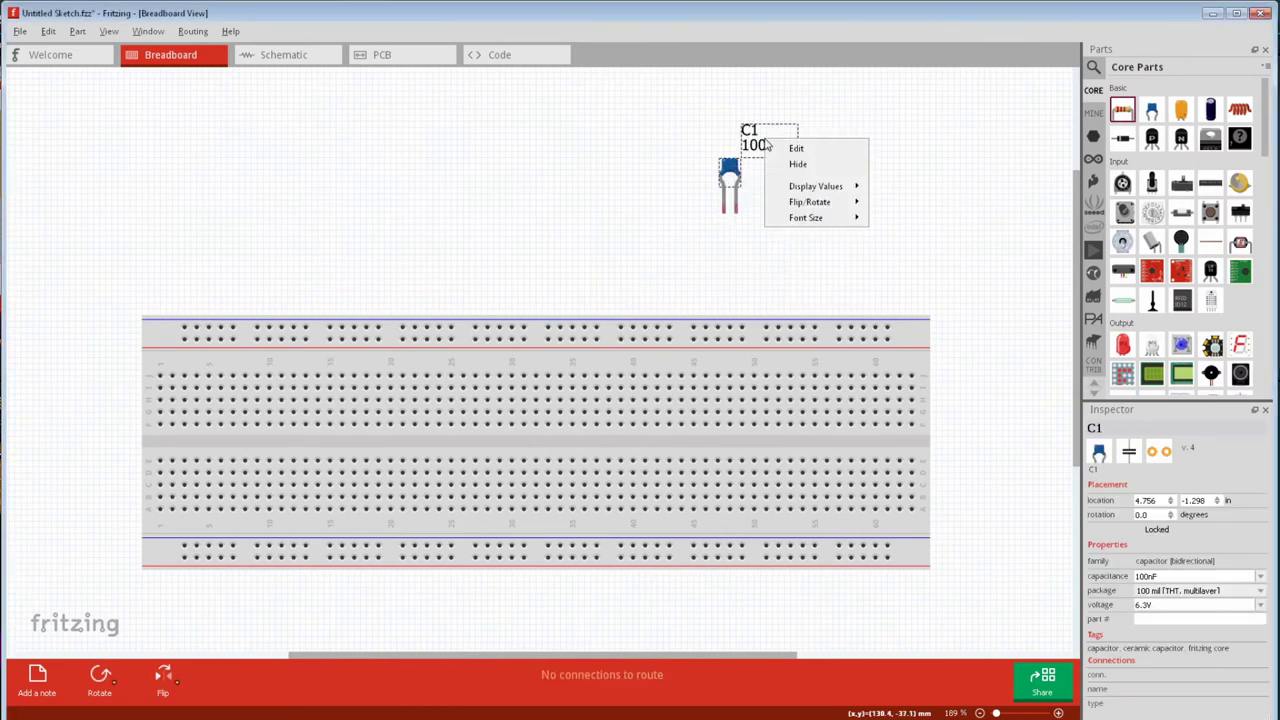
mouse_move(818, 191)
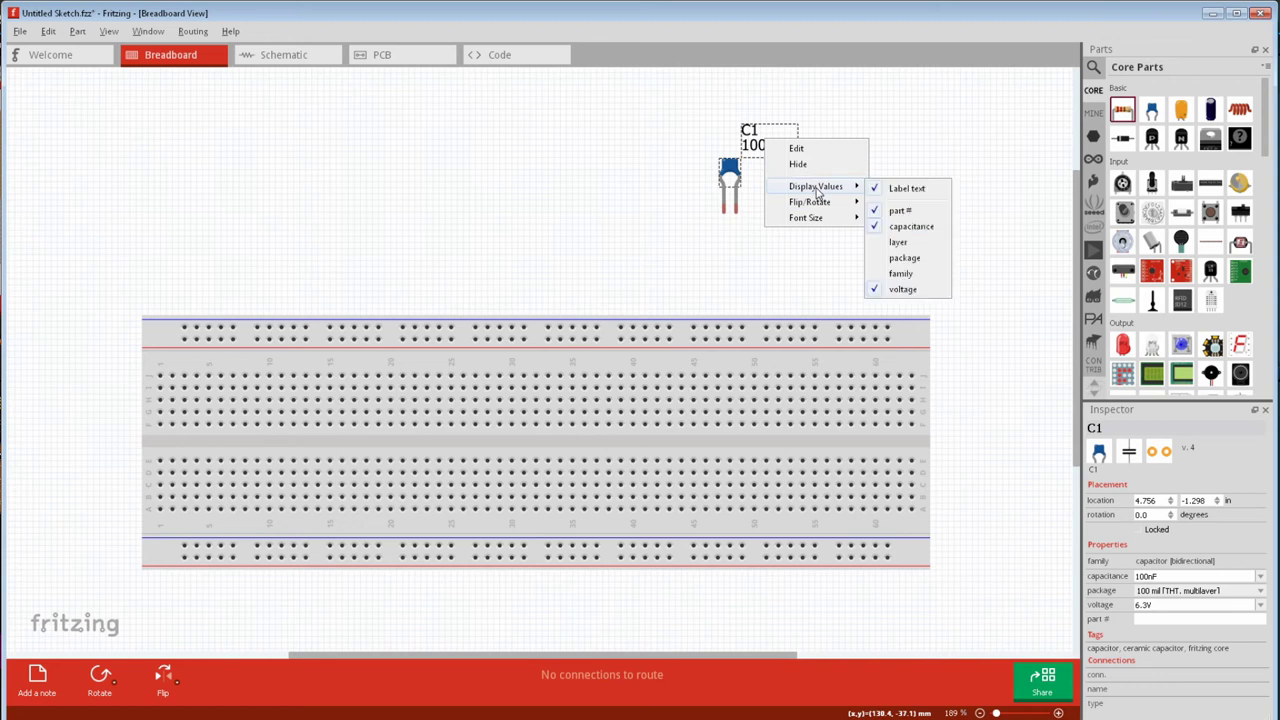
left_click(837, 231)
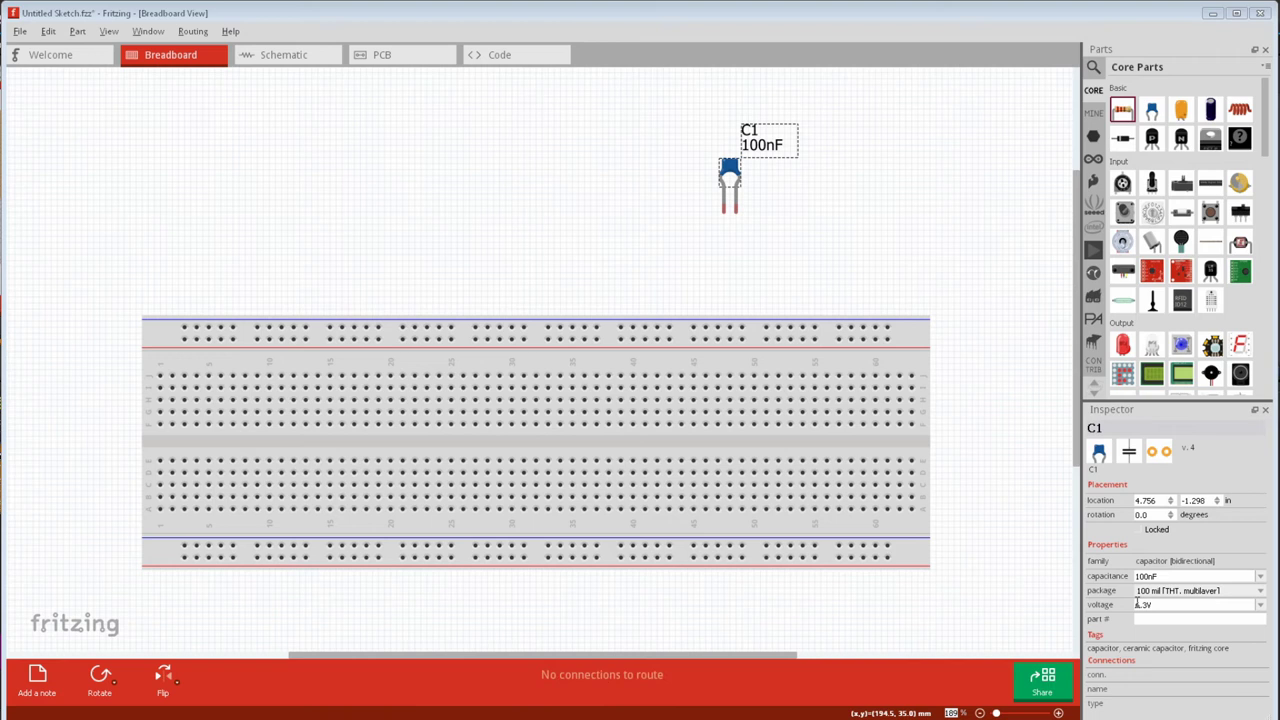
Set C1's voltage to 44V and its capacitance to 666nF in the Inspector.
left_click(1137, 604)
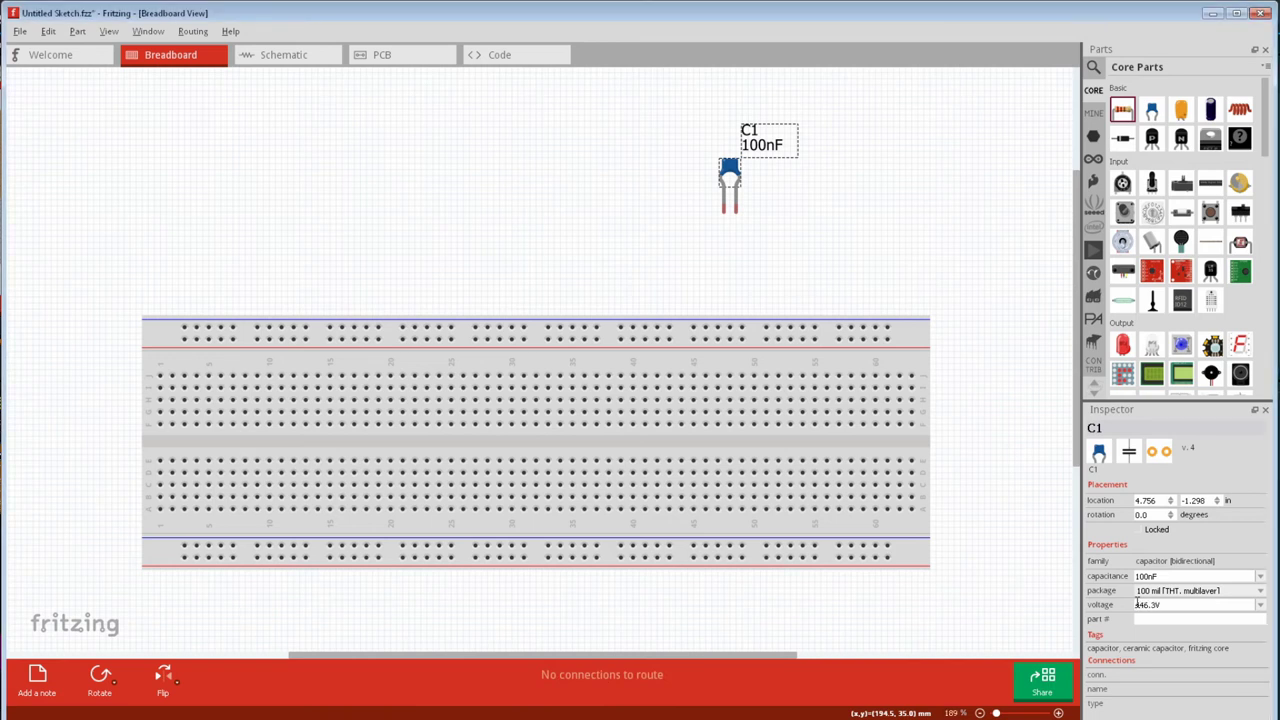
key("BackSpace")
key("BackSpace")
key("BackSpace")
key("Return")
double_click(1142, 576)
type("666")
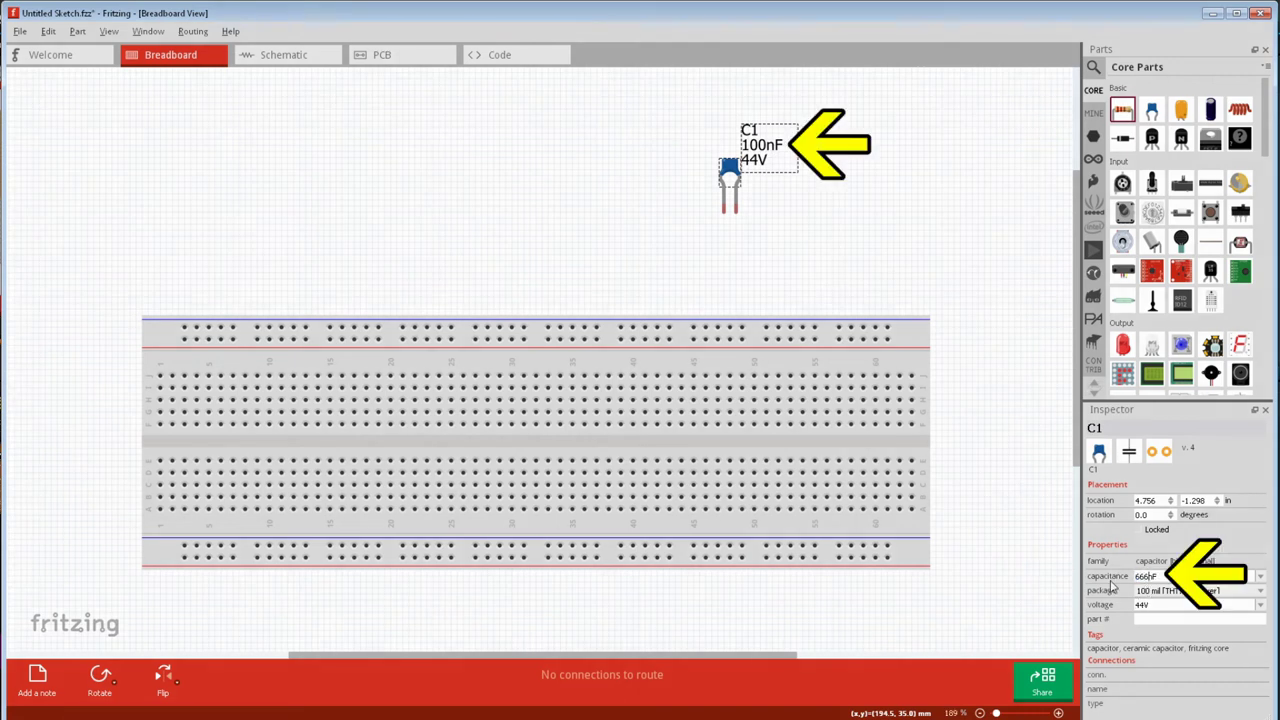
key("Return")
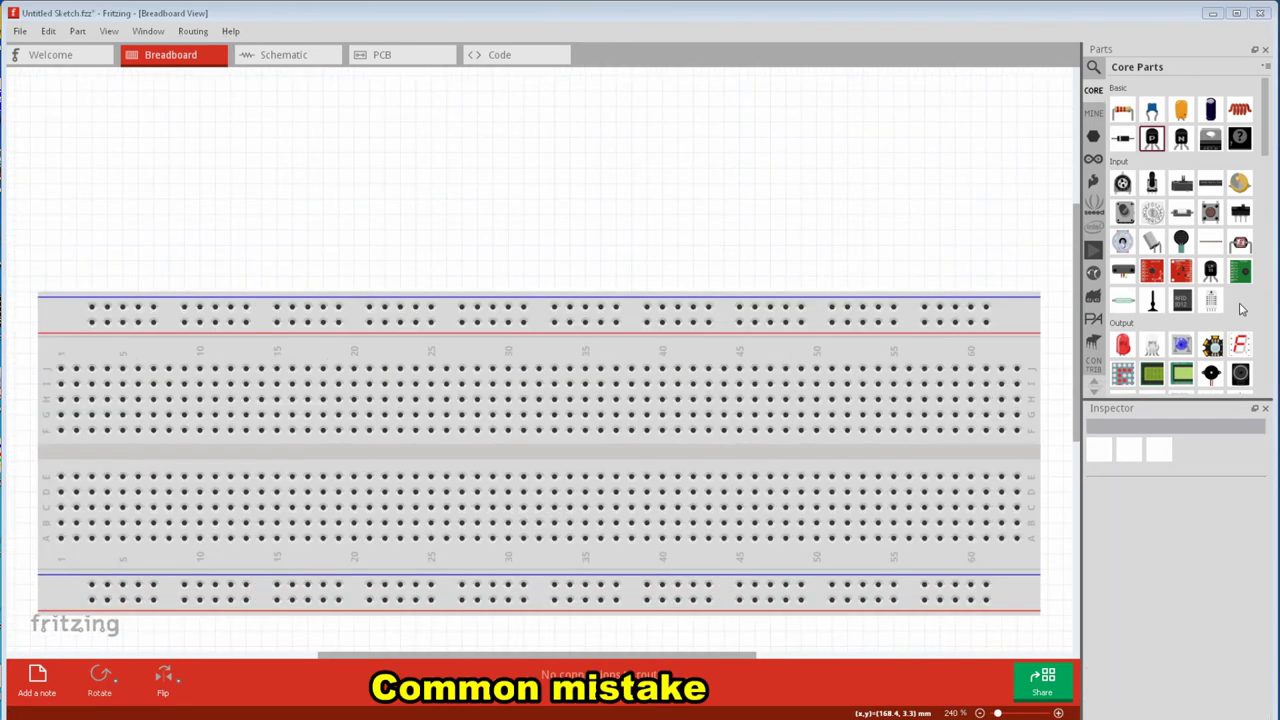
Add a PNP transistor with its label shown without label text, and part number 2N555.
left_click_drag(1151, 137, 532, 148)
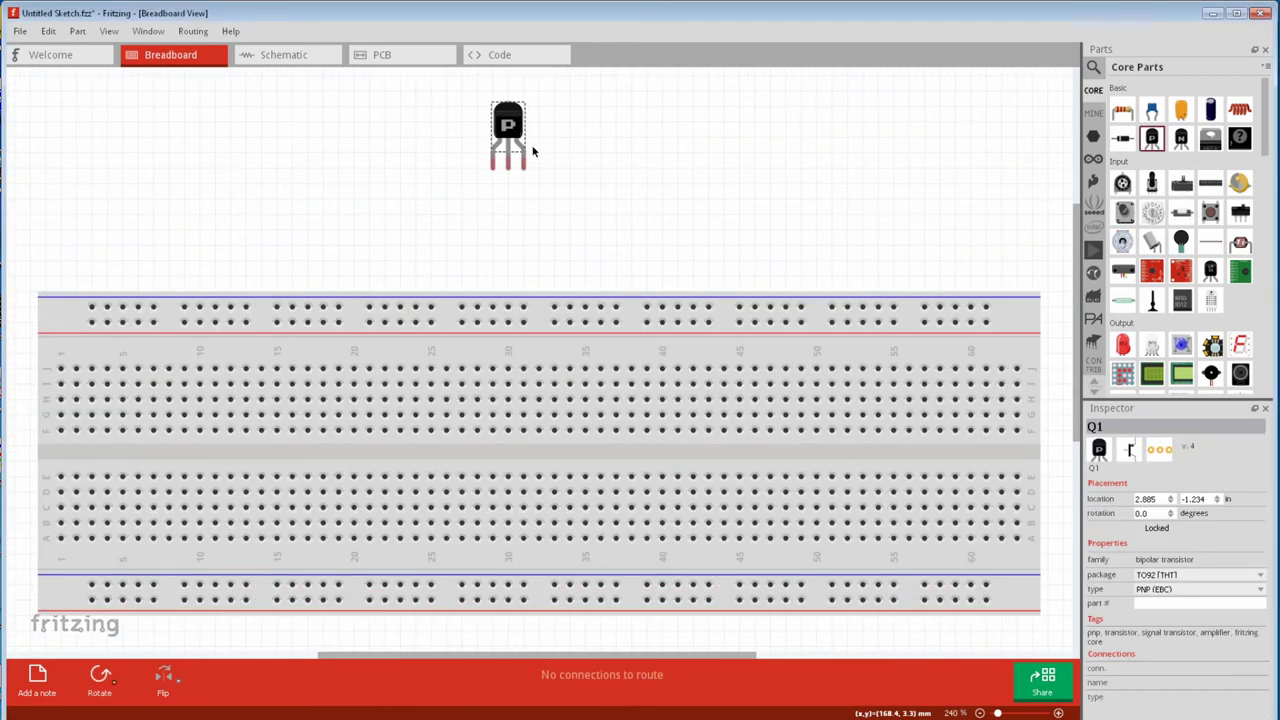
right_click(521, 122)
left_click(582, 244)
right_click(544, 92)
mouse_move(594, 137)
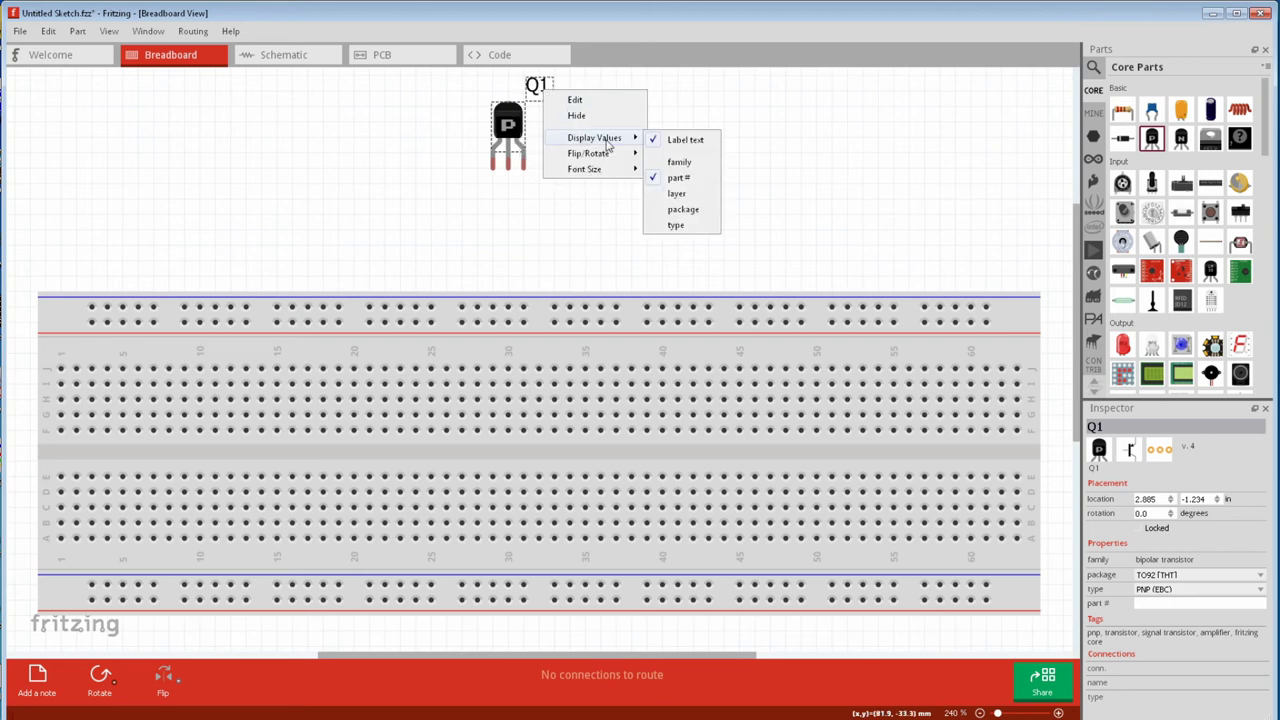
left_click(662, 141)
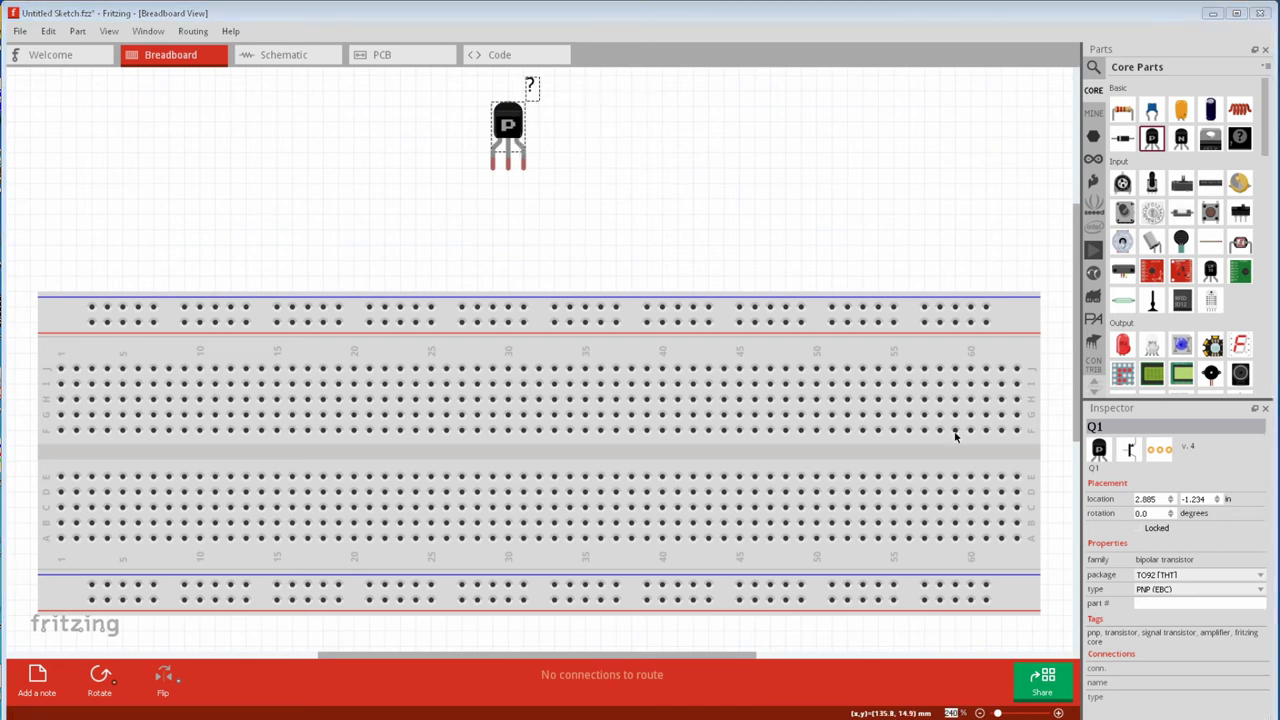
left_click(1147, 604)
type("2")
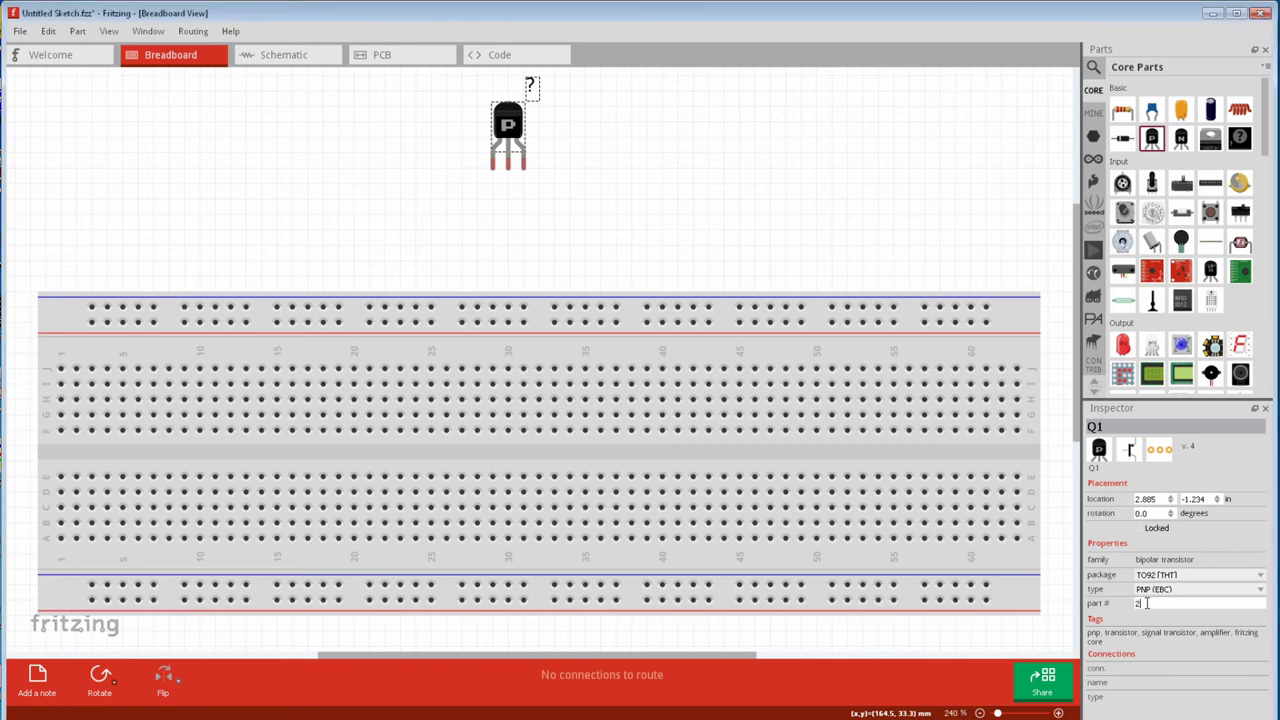
type("N555")
key("Return")
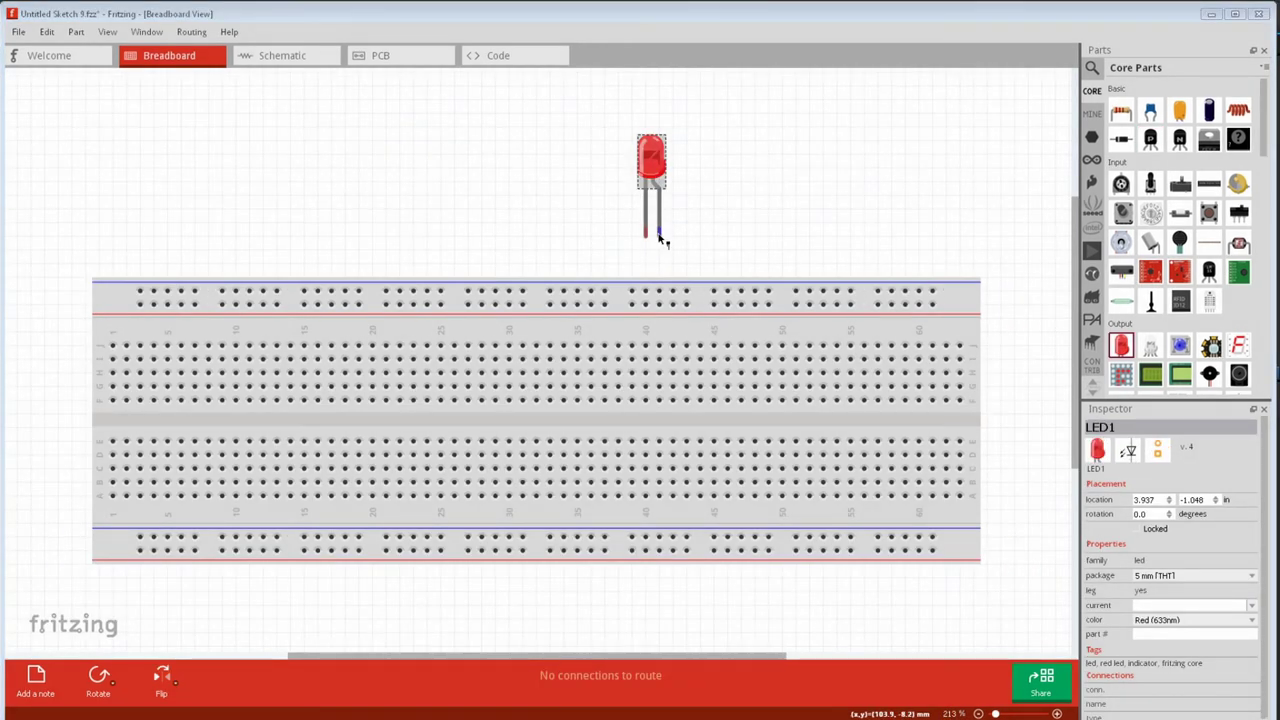
Try stretching and then bending the LED's right leg, undoing each attempt.
left_click_drag(659, 236, 672, 345)
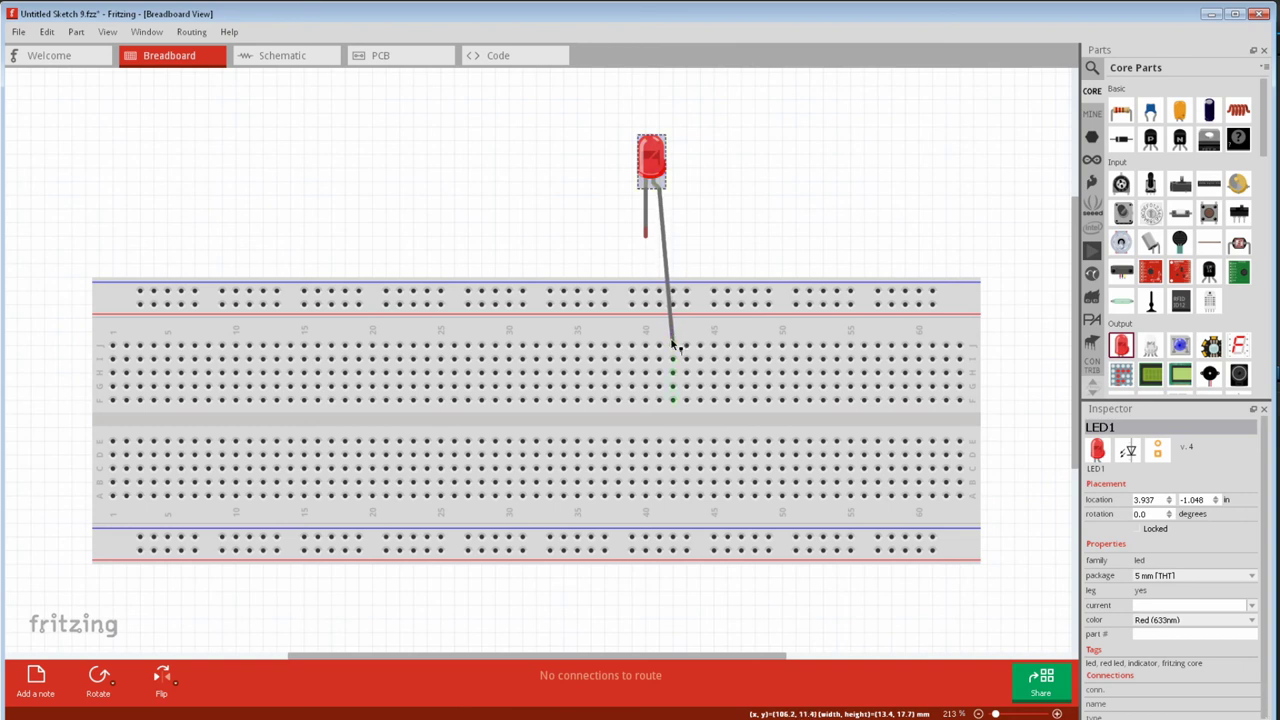
key("ctrl+z")
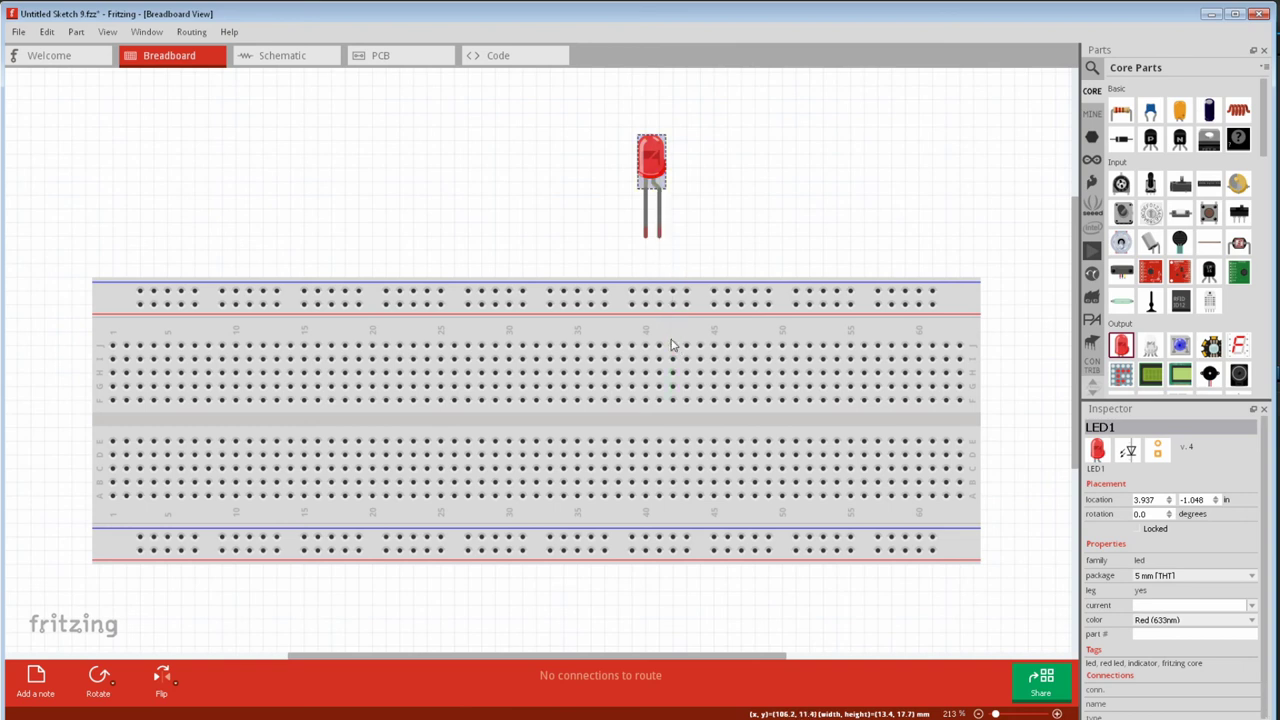
left_click_drag(660, 237, 742, 347, "alt")
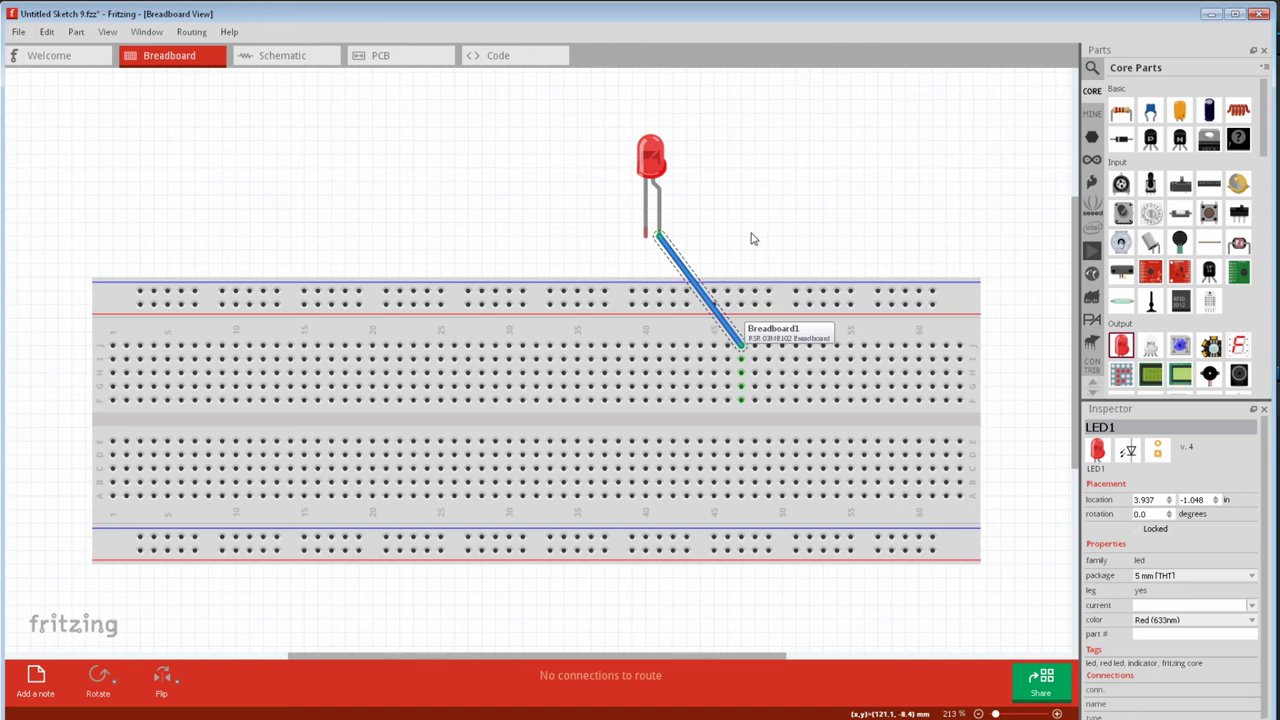
key("ctrl+z")
Plug the LED into the breadboard, pull its left leg to the top power rail, and shift the body right.
left_click_drag(648, 182, 648, 292)
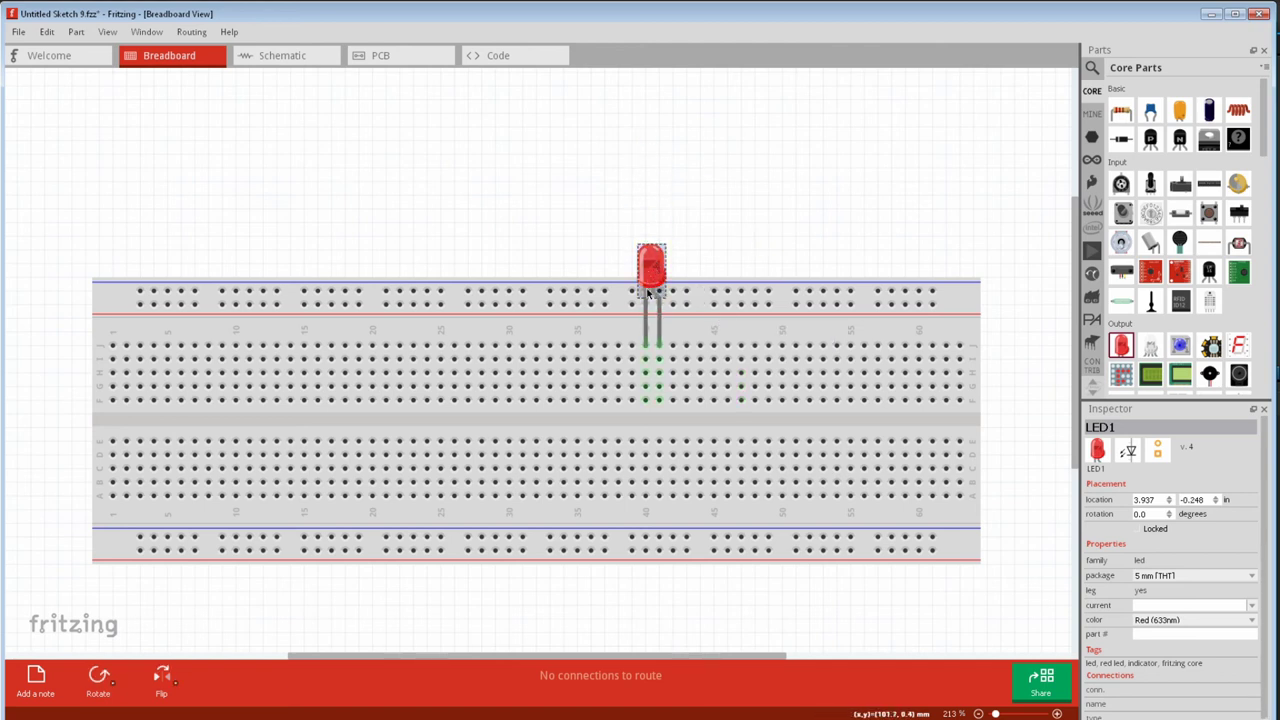
left_click_drag(645, 345, 606, 307)
left_click_drag(651, 268, 688, 210)
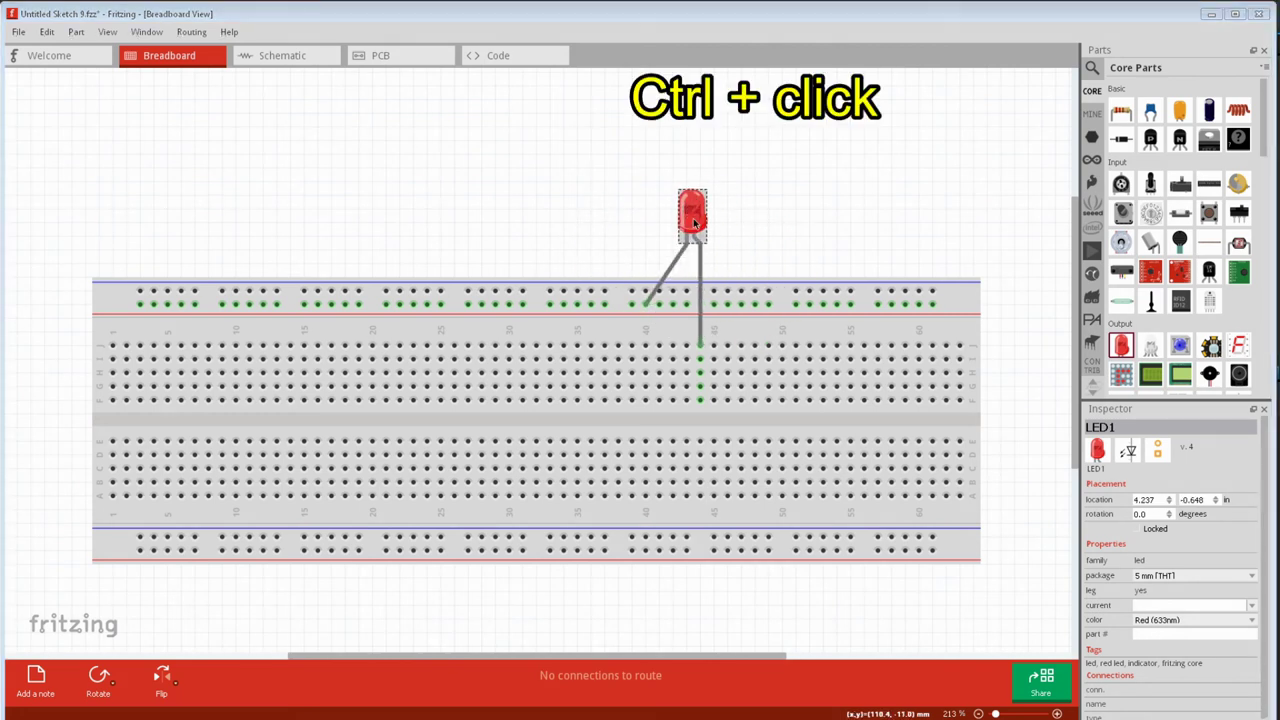
Curve the LED's column leg, enable curvy wires in Breadboard preferences, and arch the blue wire upward.
left_click_drag(703, 290, 768, 286, "ctrl")
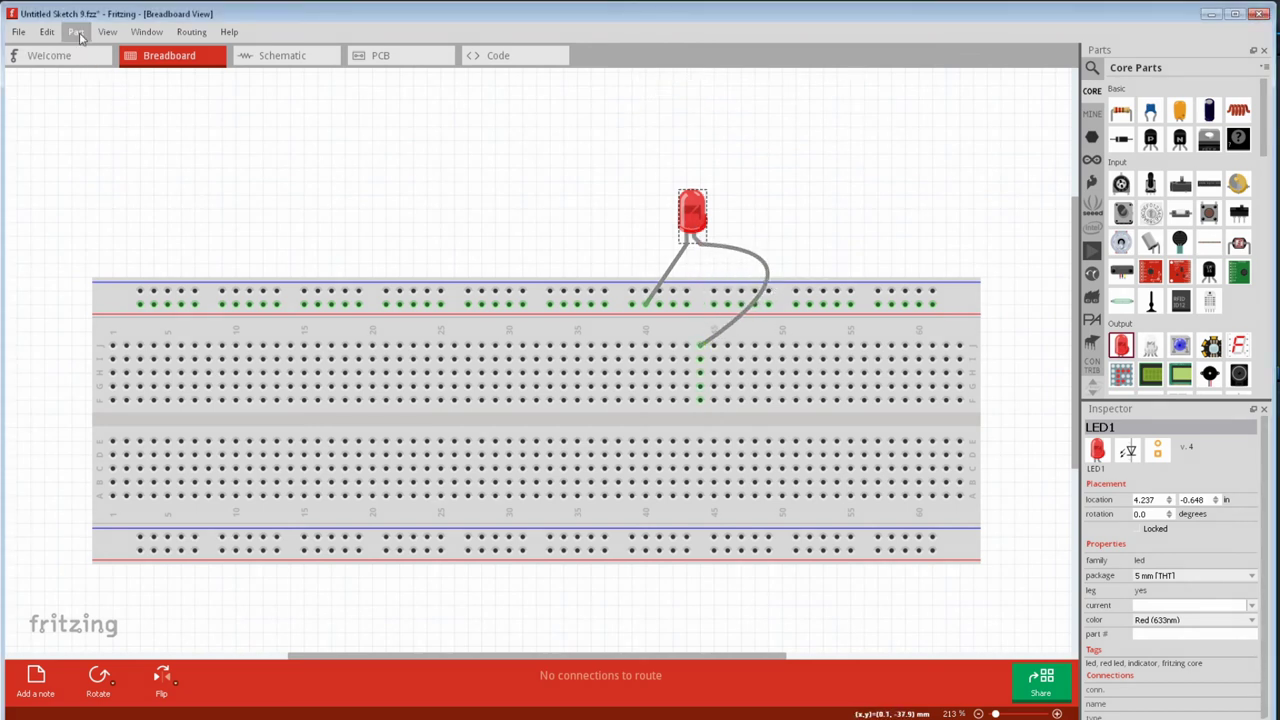
left_click(47, 31)
left_click(69, 212)
left_click(545, 176)
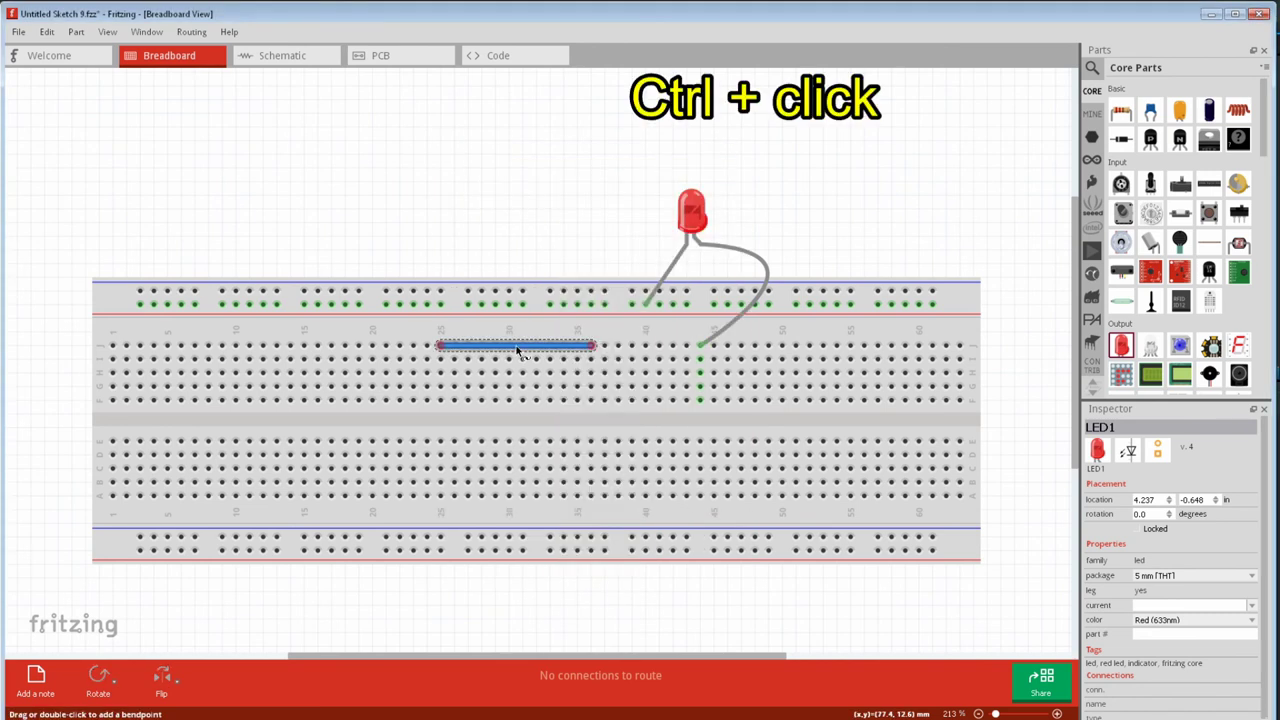
left_click_drag(518, 350, 530, 276, "ctrl")
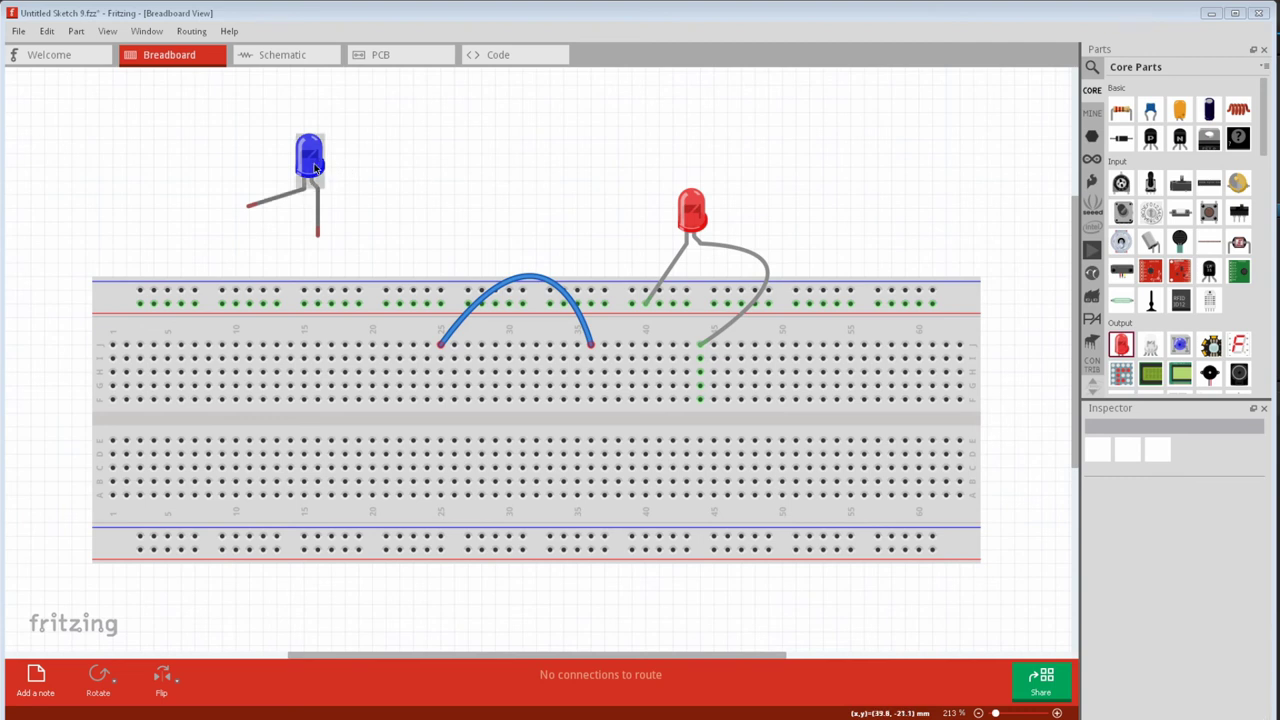
Rotate the blue LED back upright, flip it horizontally, then box-select the resistor and yellow/green LEDs.
left_click(313, 168)
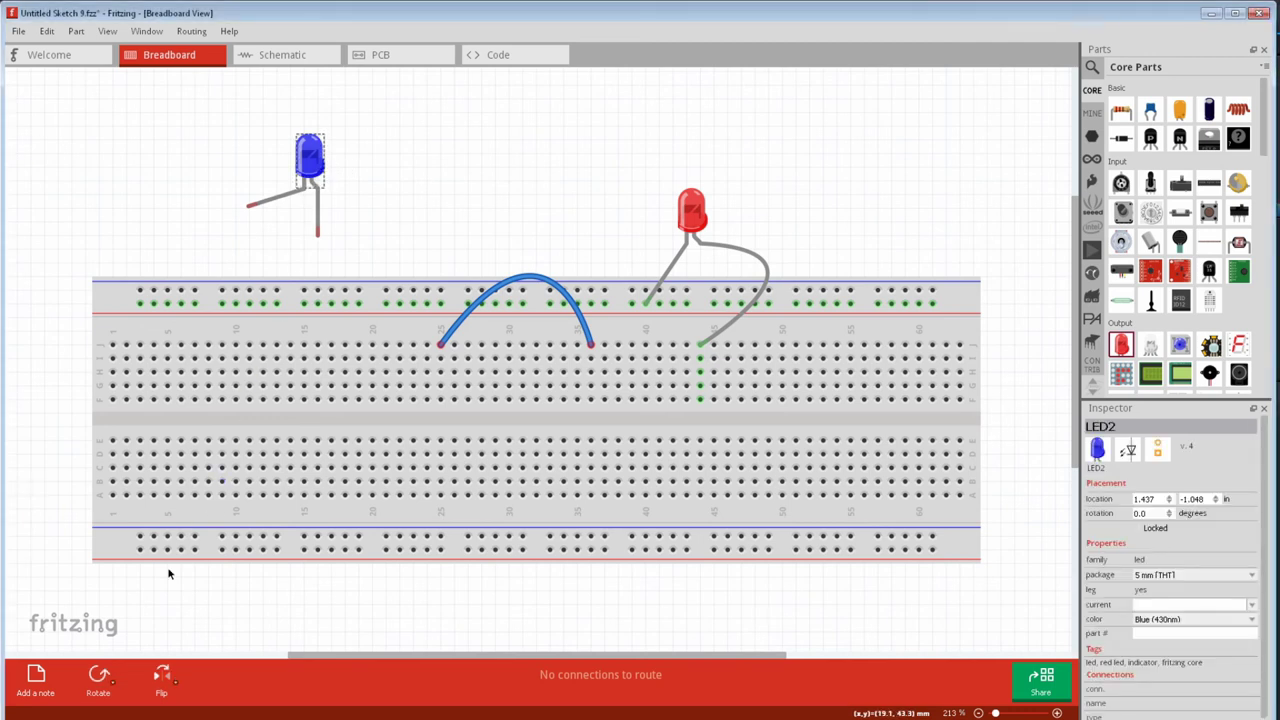
left_click(99, 678)
left_click(99, 678)
left_click(99, 678)
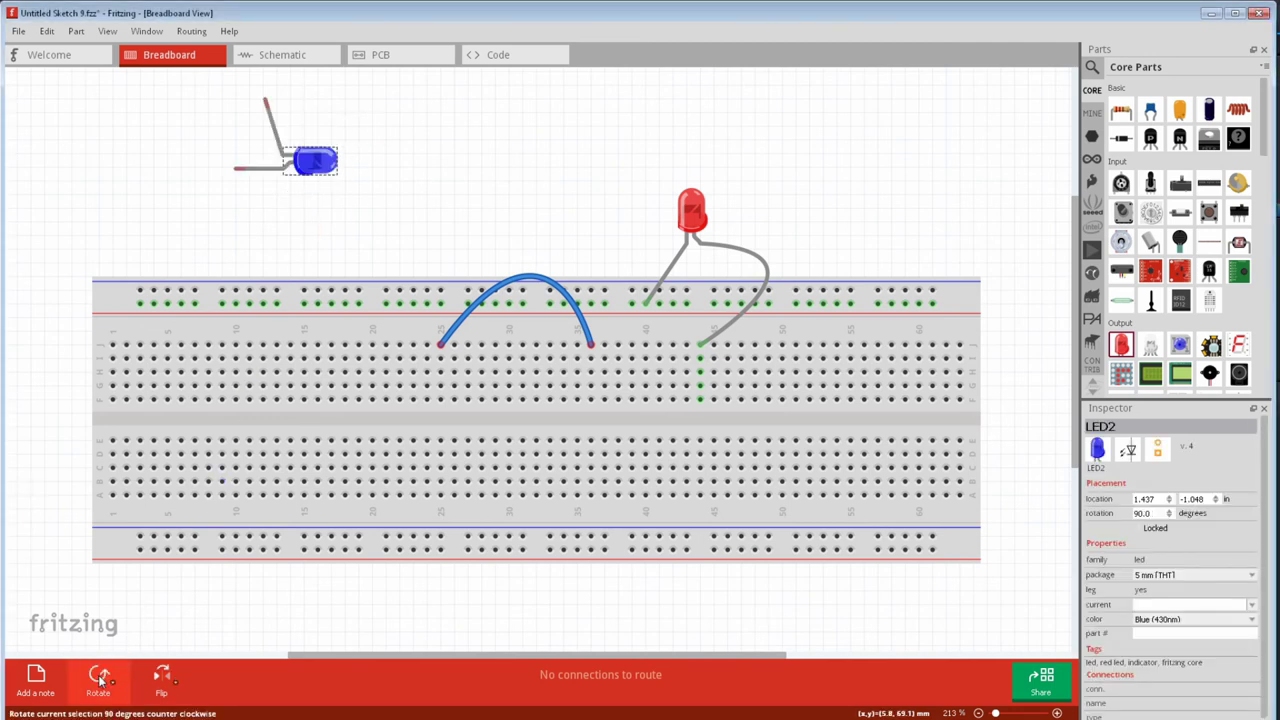
left_click(99, 678)
left_click(163, 678)
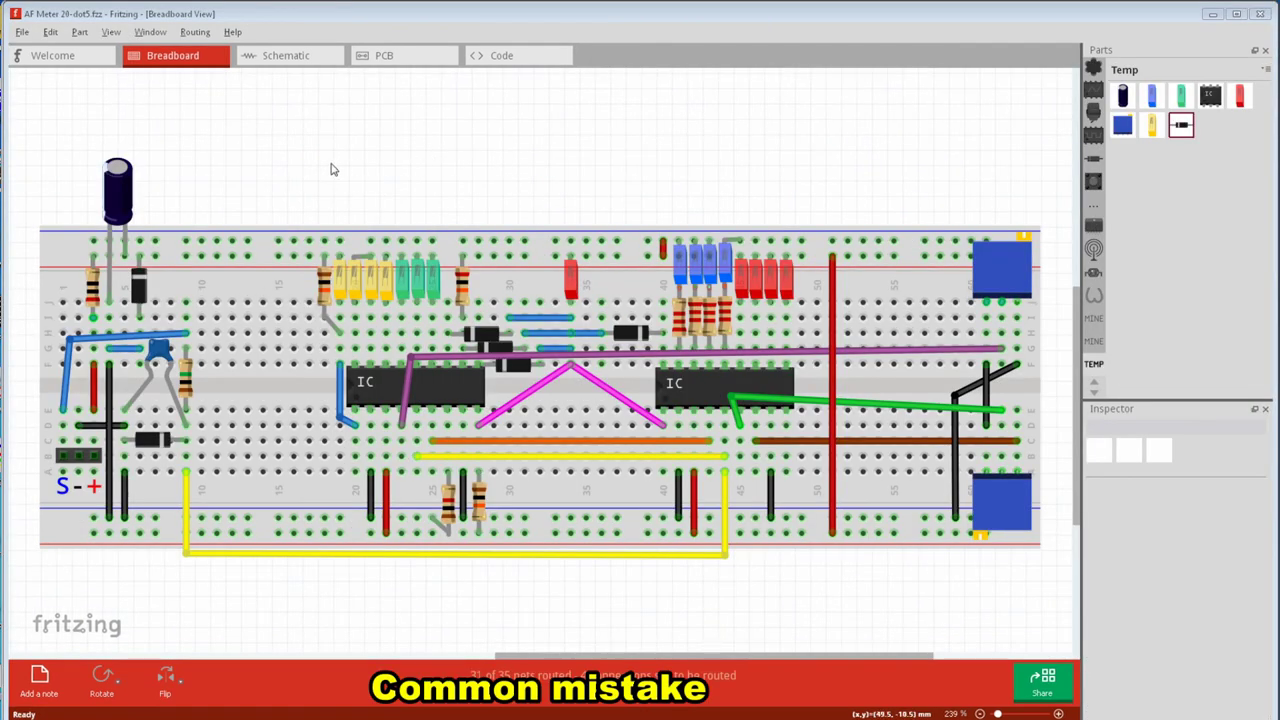
left_click_drag(331, 166, 444, 334)
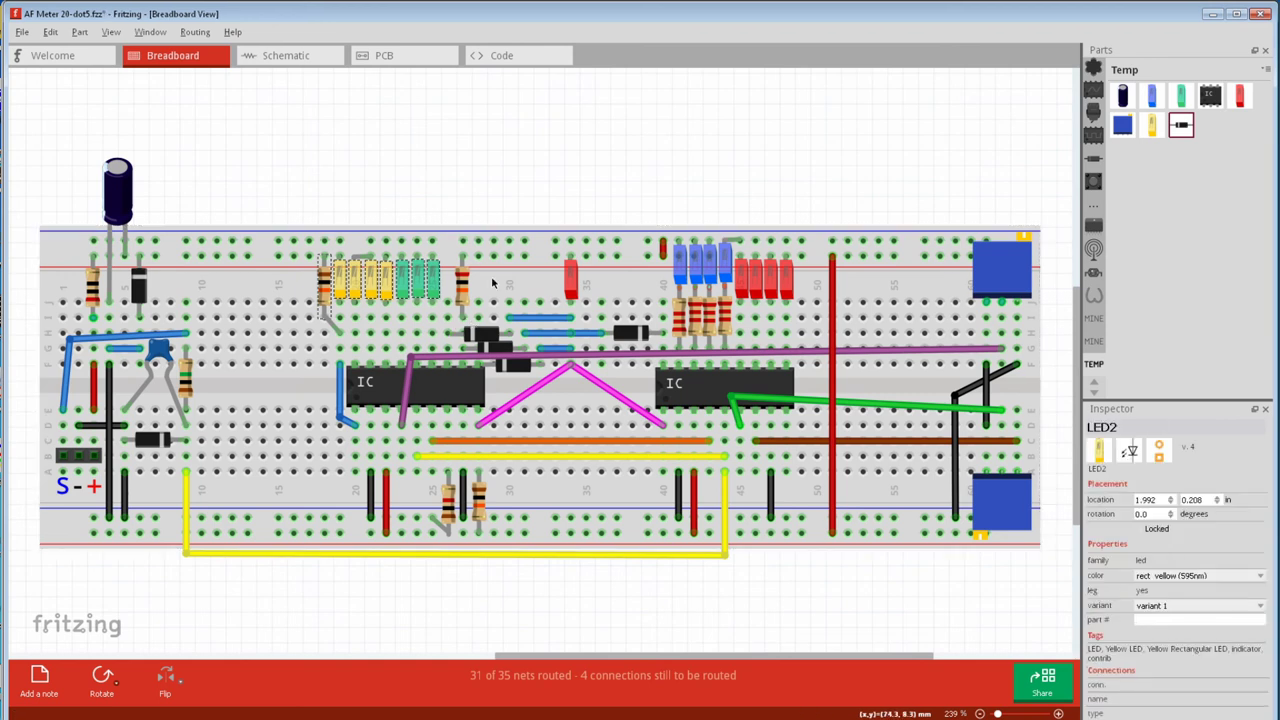
Deselect the resistor, copy-paste the yellow and green LEDs, and move the copy above the breadboard.
left_click(327, 295, "ctrl")
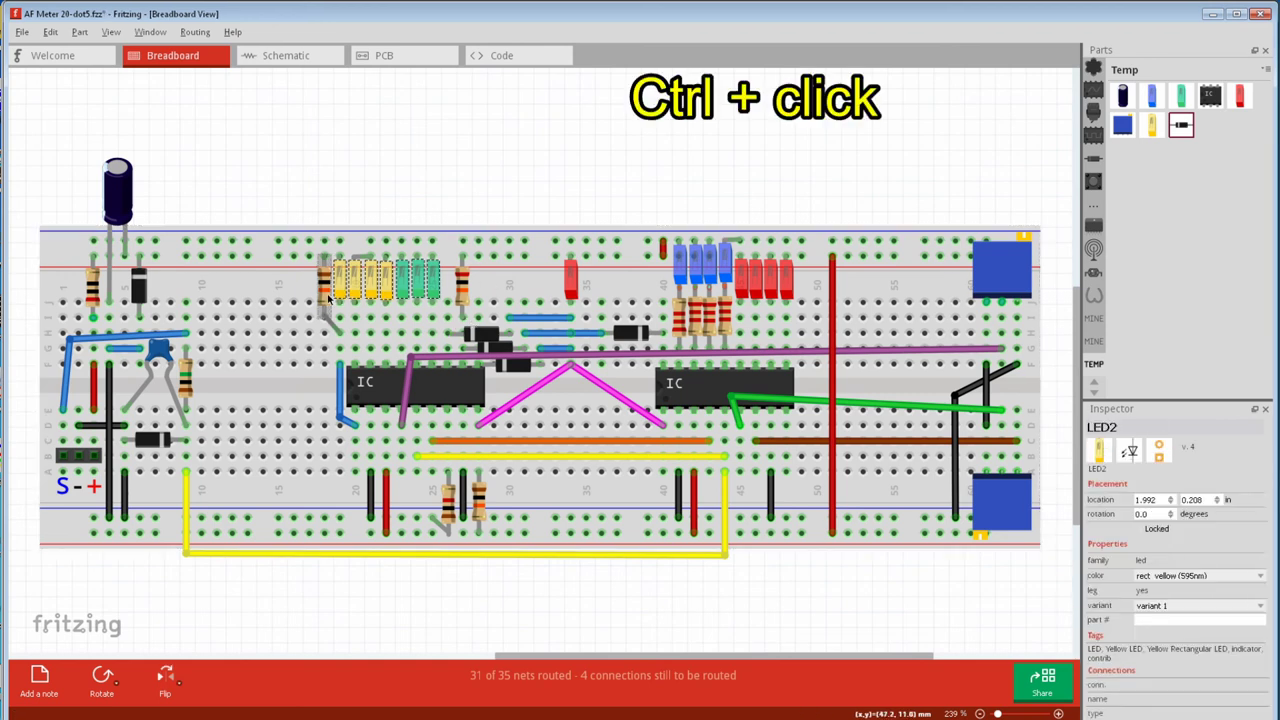
key("ctrl+c")
key("ctrl+v")
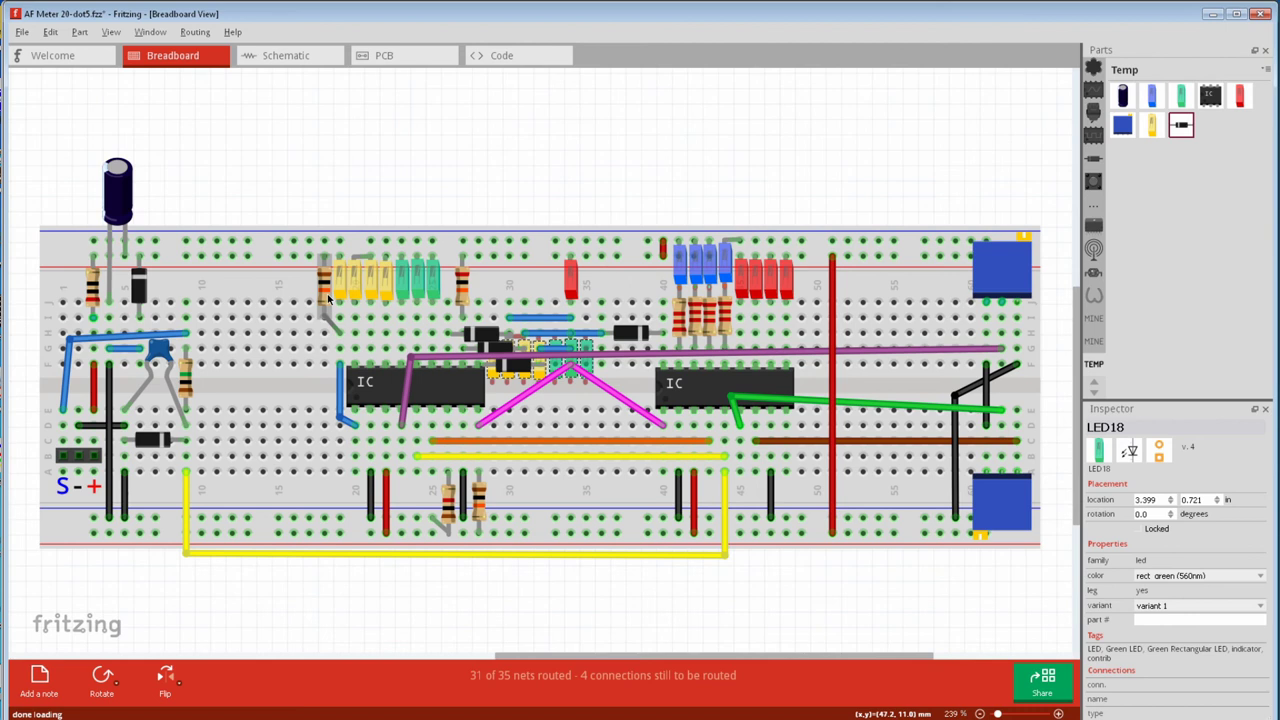
left_click_drag(544, 378, 548, 160)
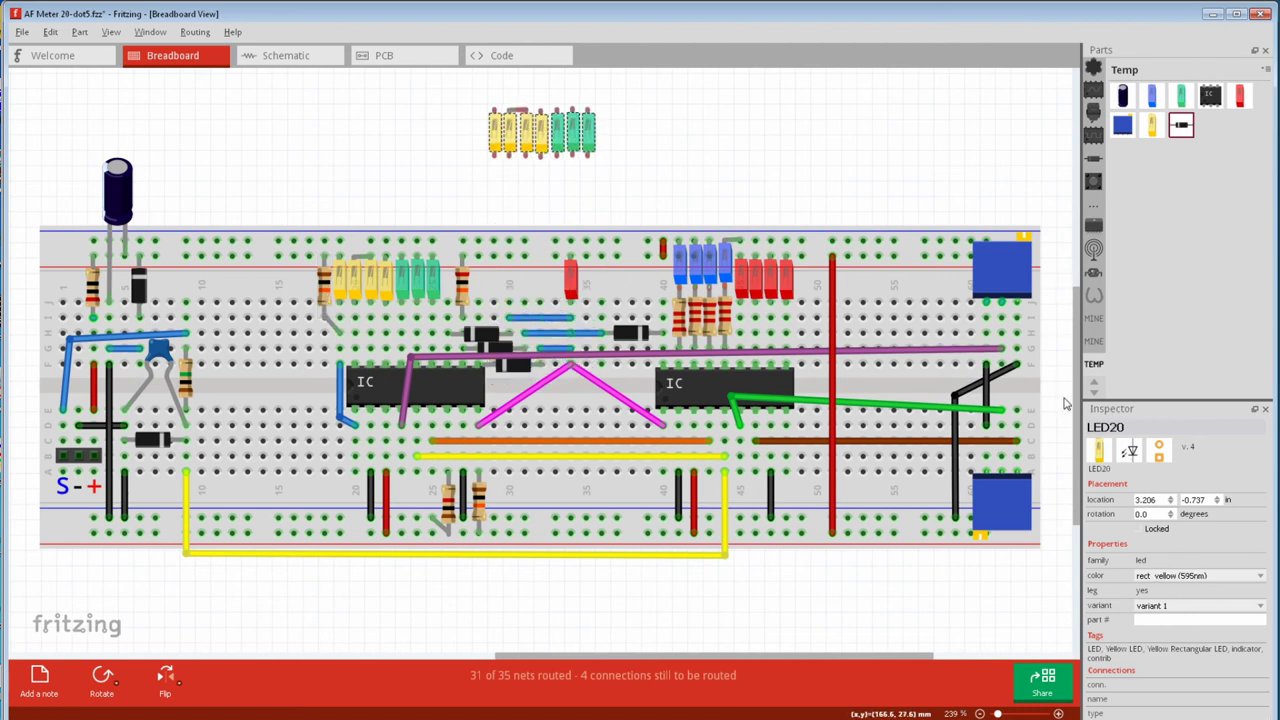
Duplicate the selected LED group with Ctrl+D.
scroll(1078, 370, "up", 1)
left_click_drag(1078, 370, 1075, 290)
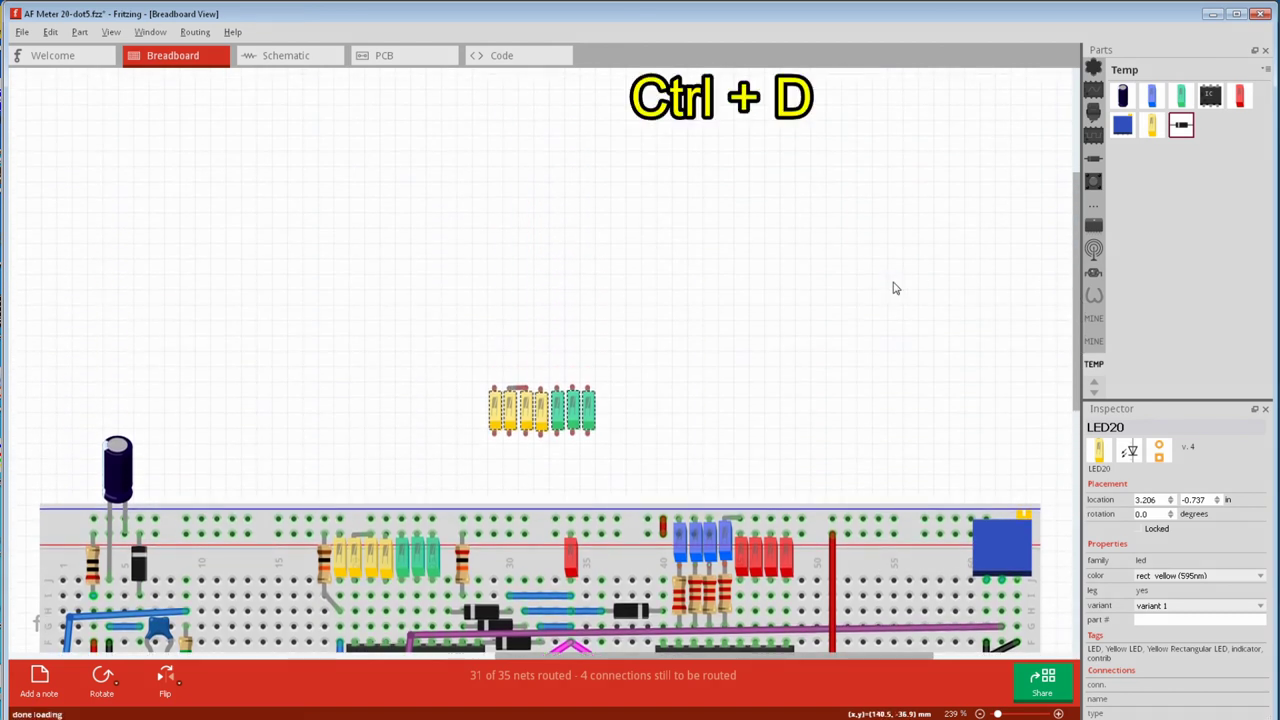
key("ctrl+d")
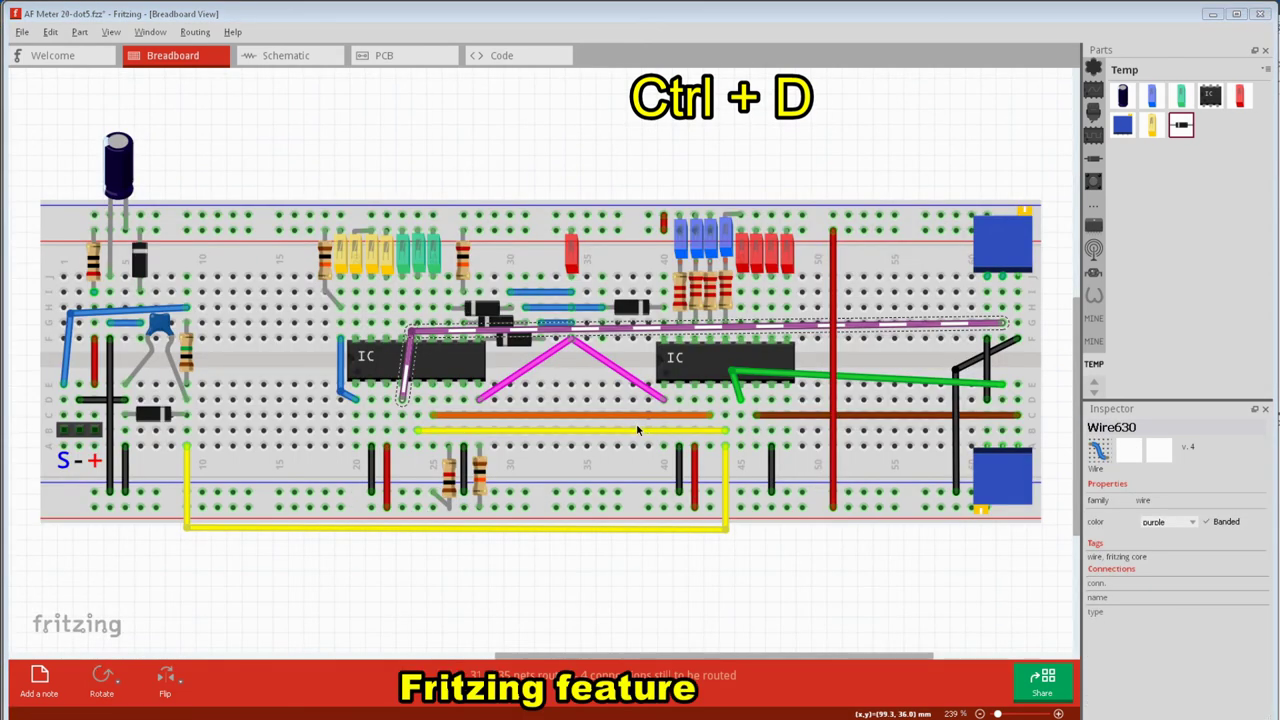
right_click(636, 431)
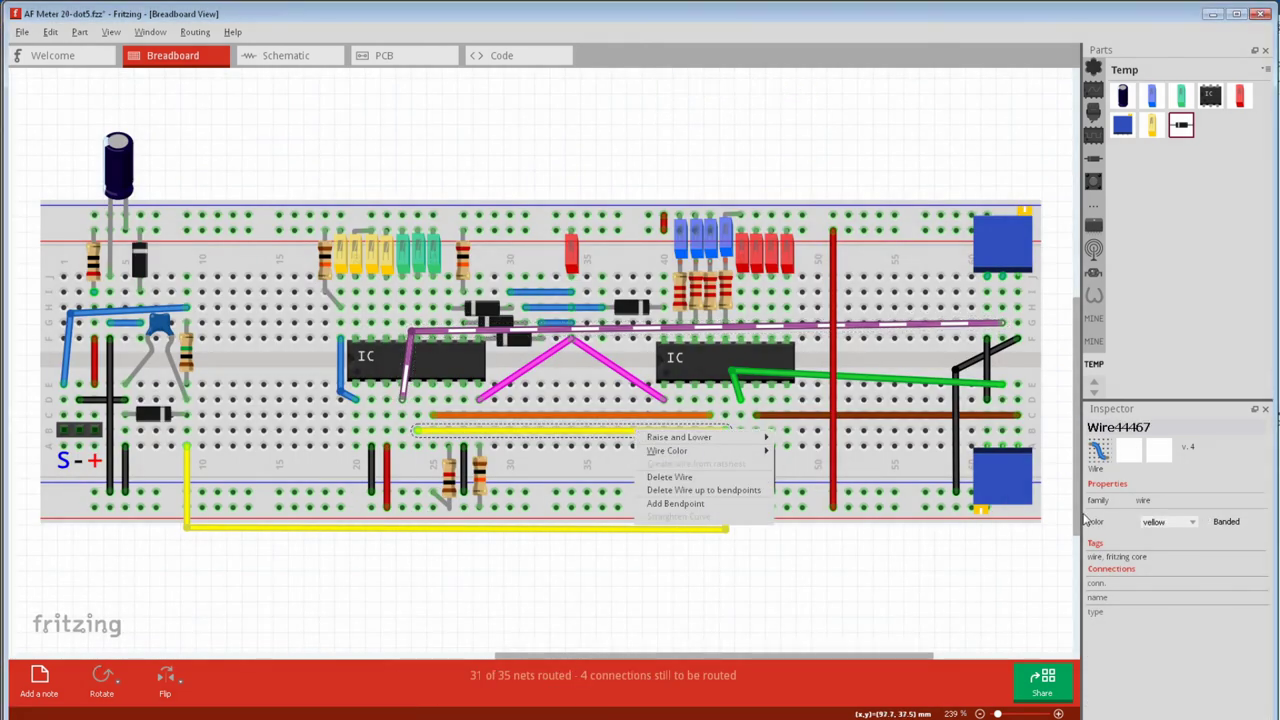
left_click(1145, 537)
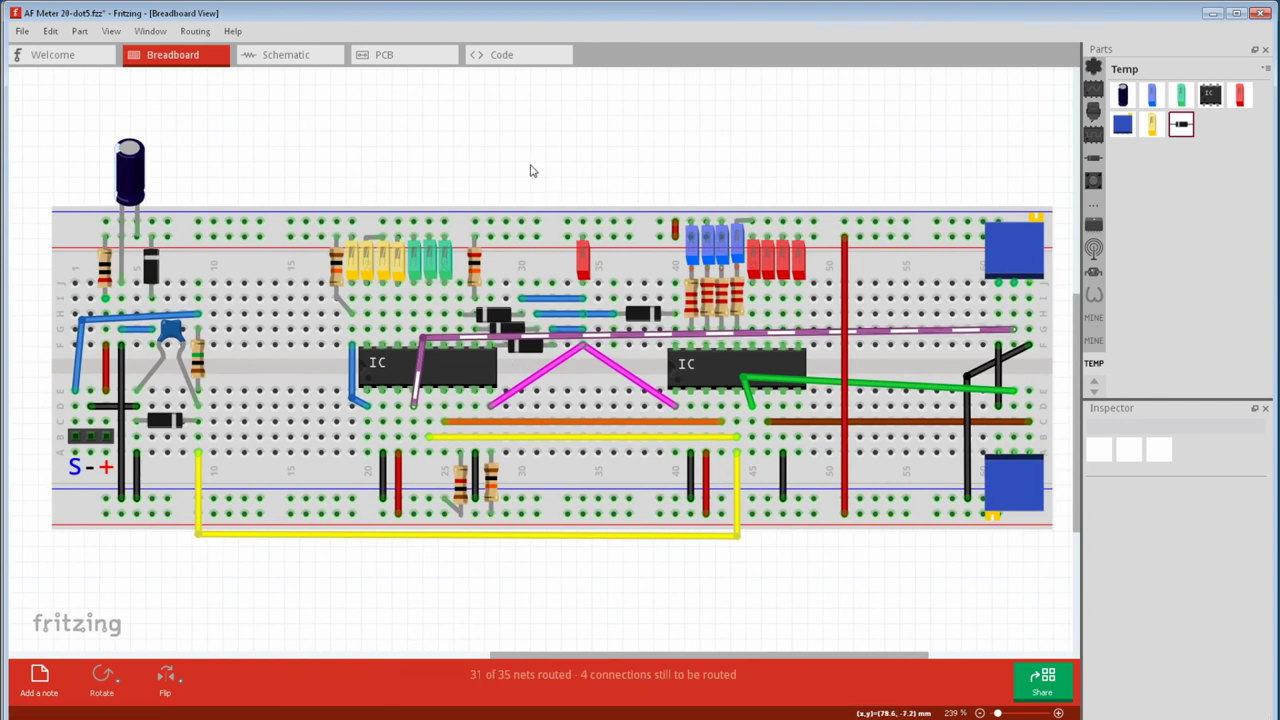
Pan around the breadboard, then use View > Fit in Window to show the whole board.
middle_click_drag(529, 166, 589, 186)
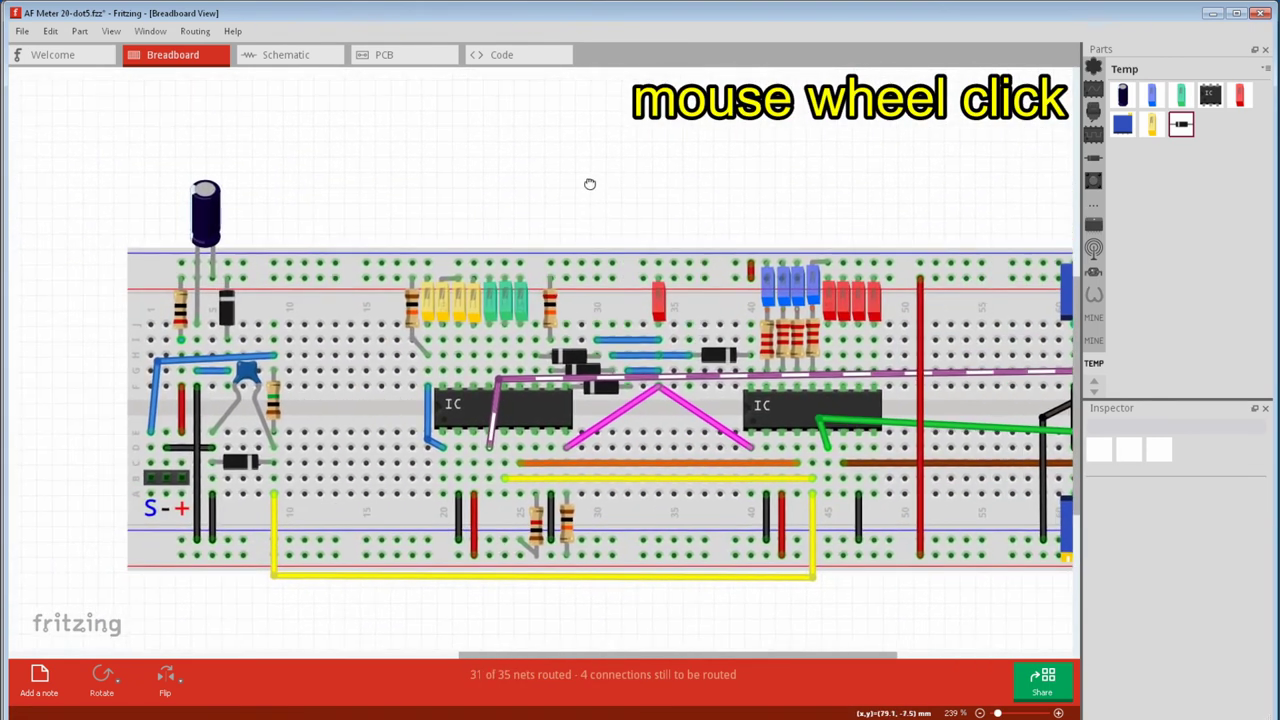
left_click_drag(589, 186, 648, 204)
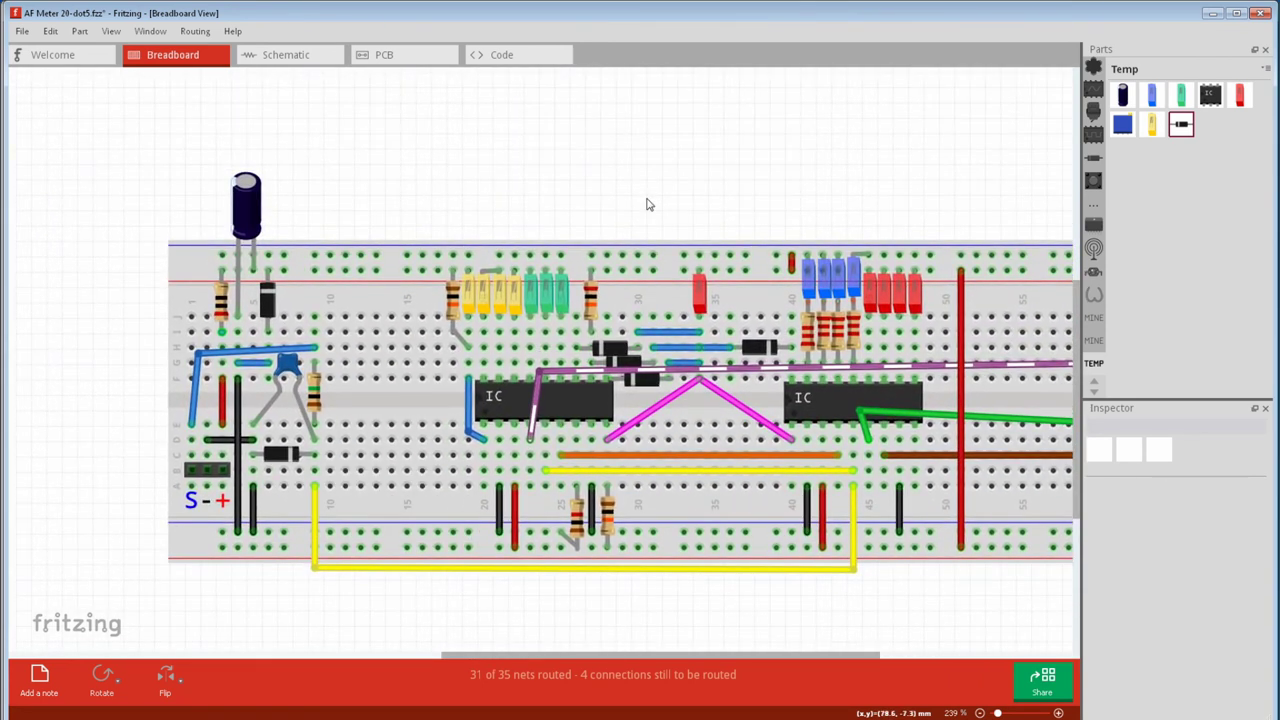
left_click(110, 34)
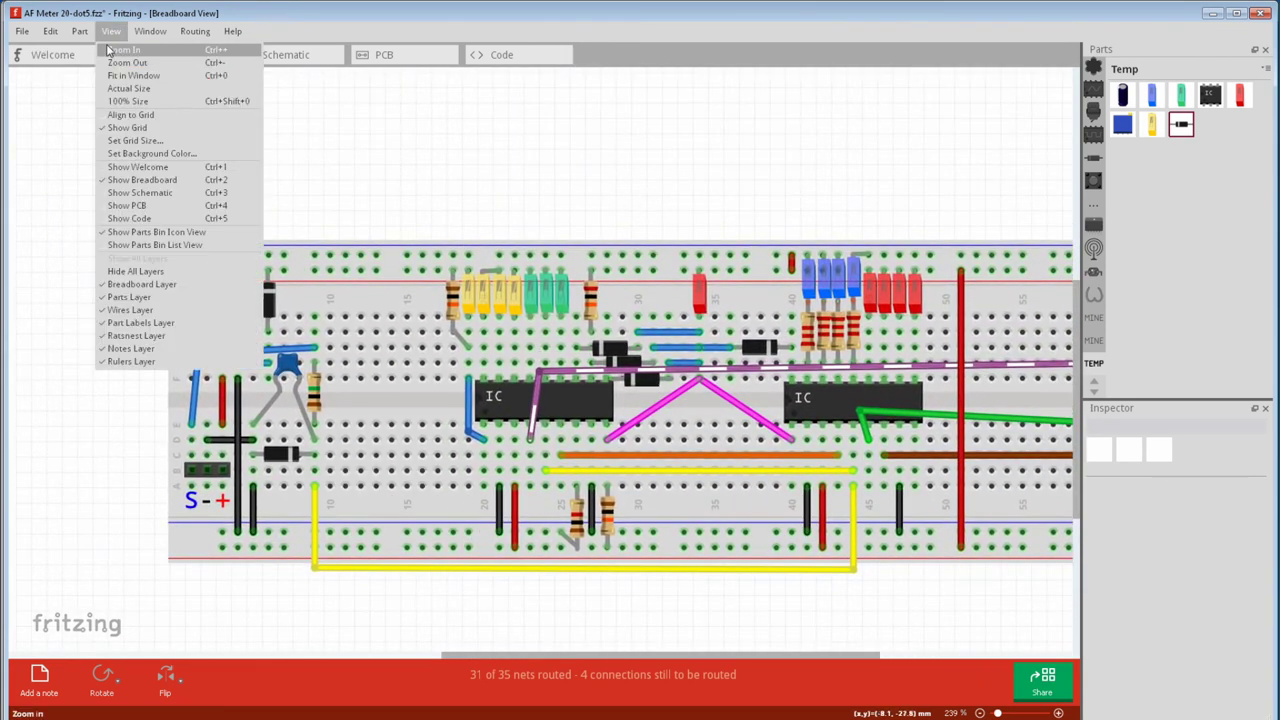
left_click(121, 76)
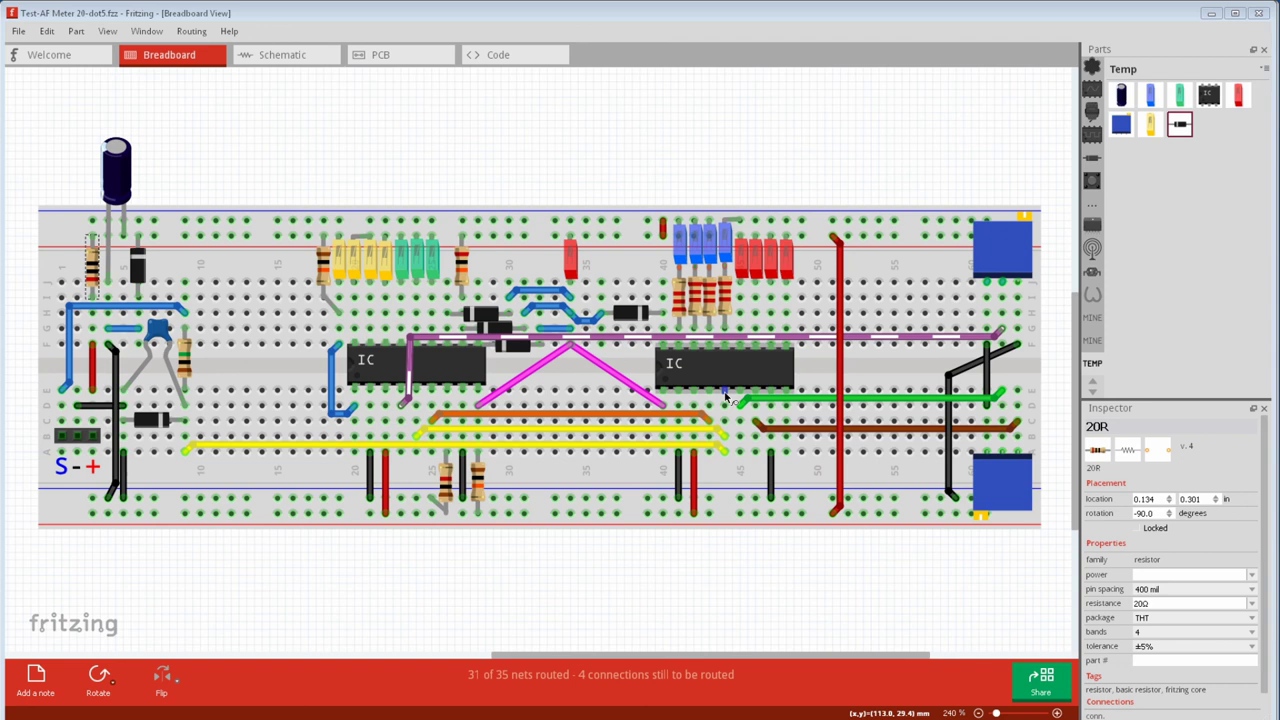
left_click(726, 395)
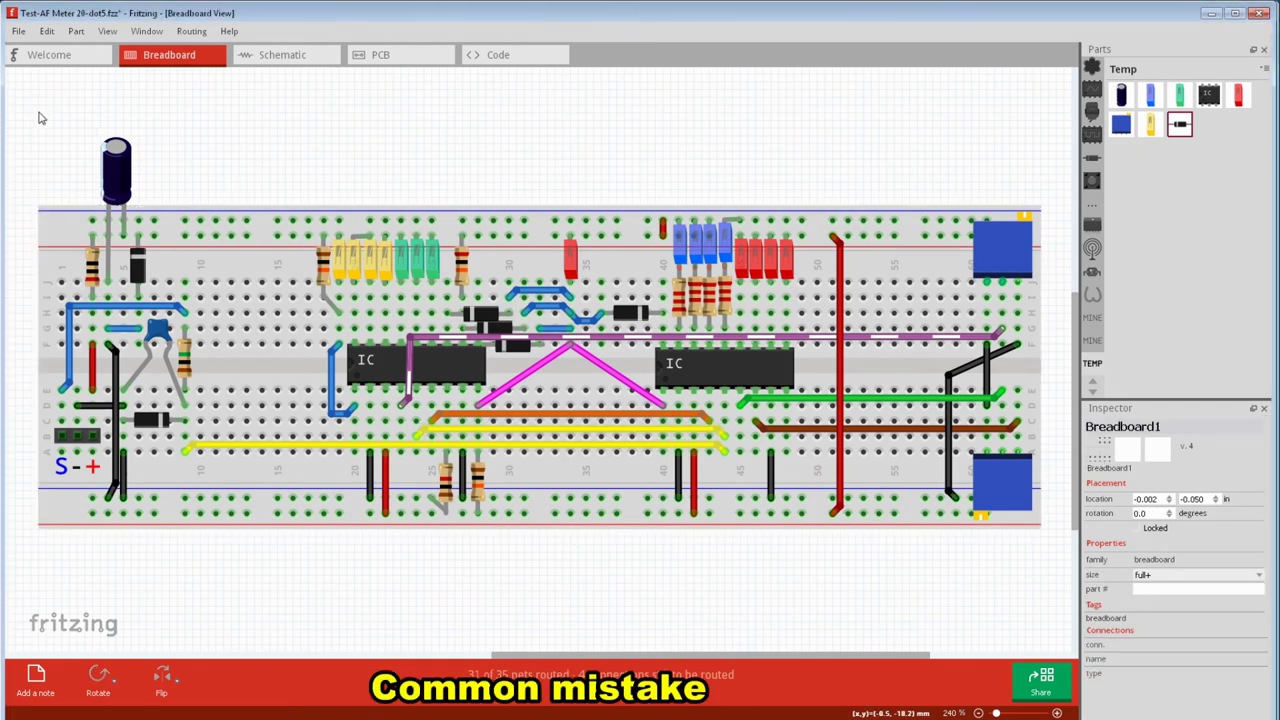
left_click_drag(37, 103, 1052, 532)
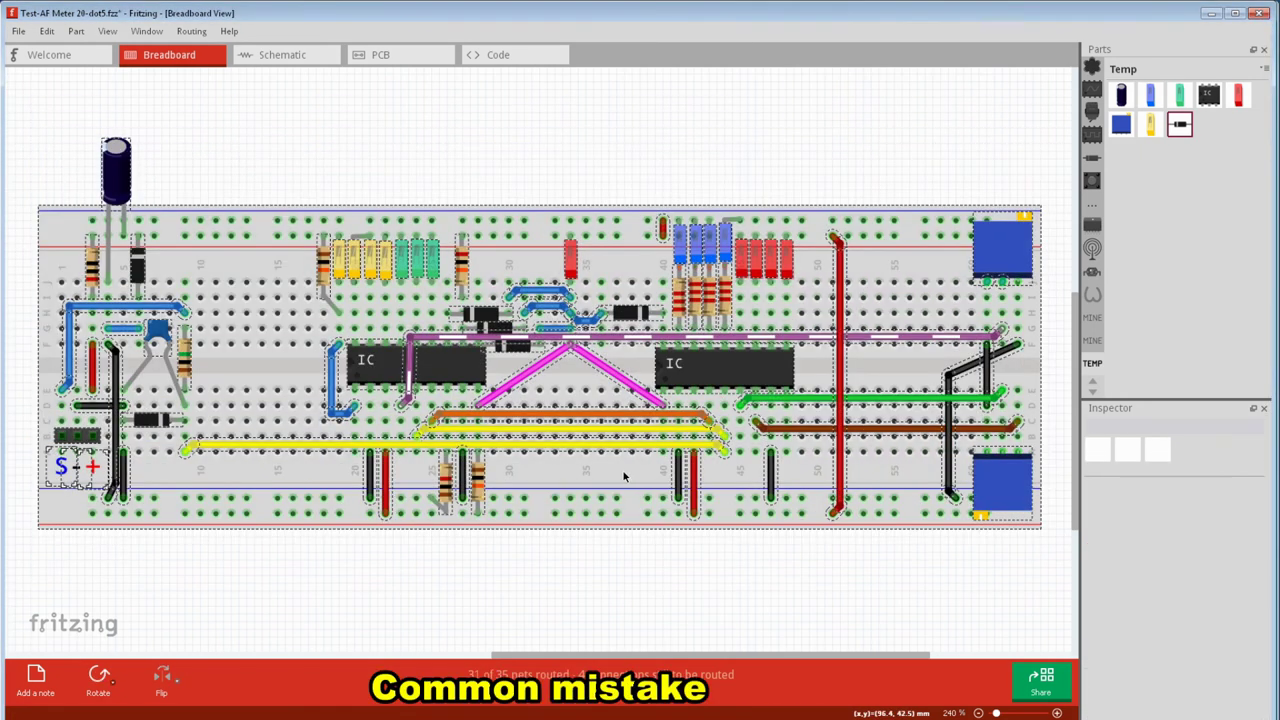
left_click_drag(643, 475, 627, 467)
left_click(107, 31)
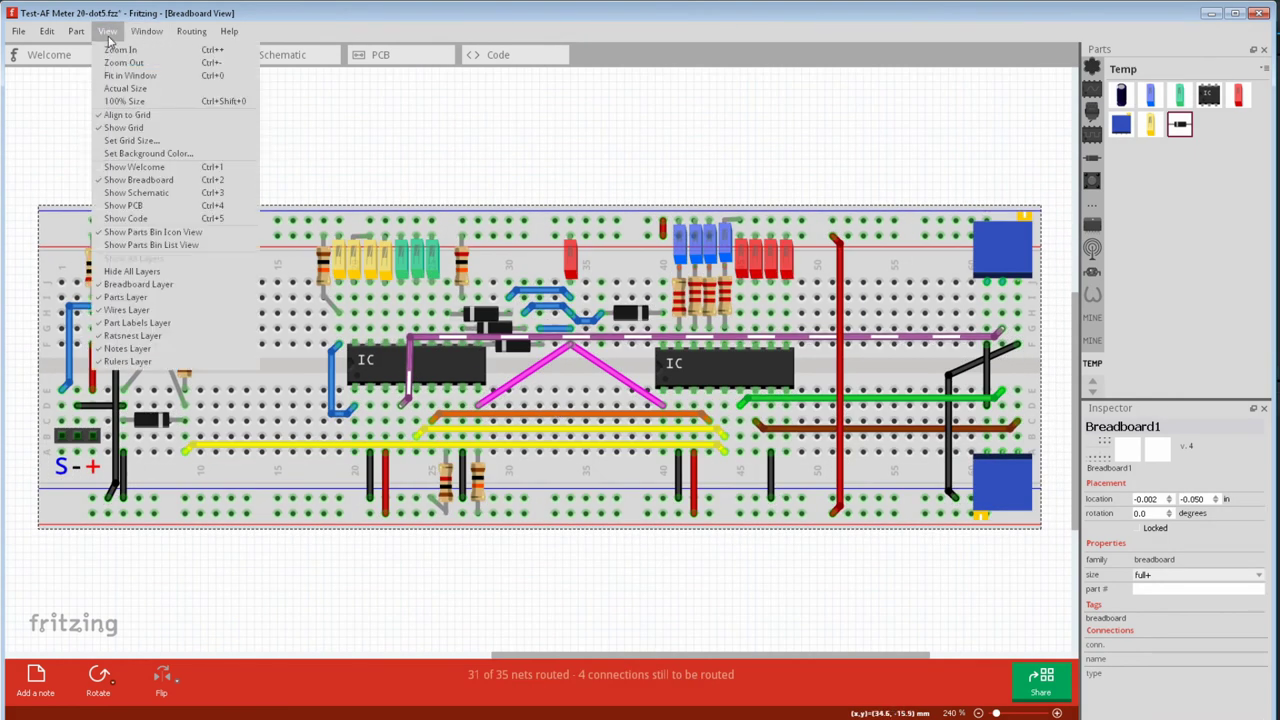
left_click(131, 140)
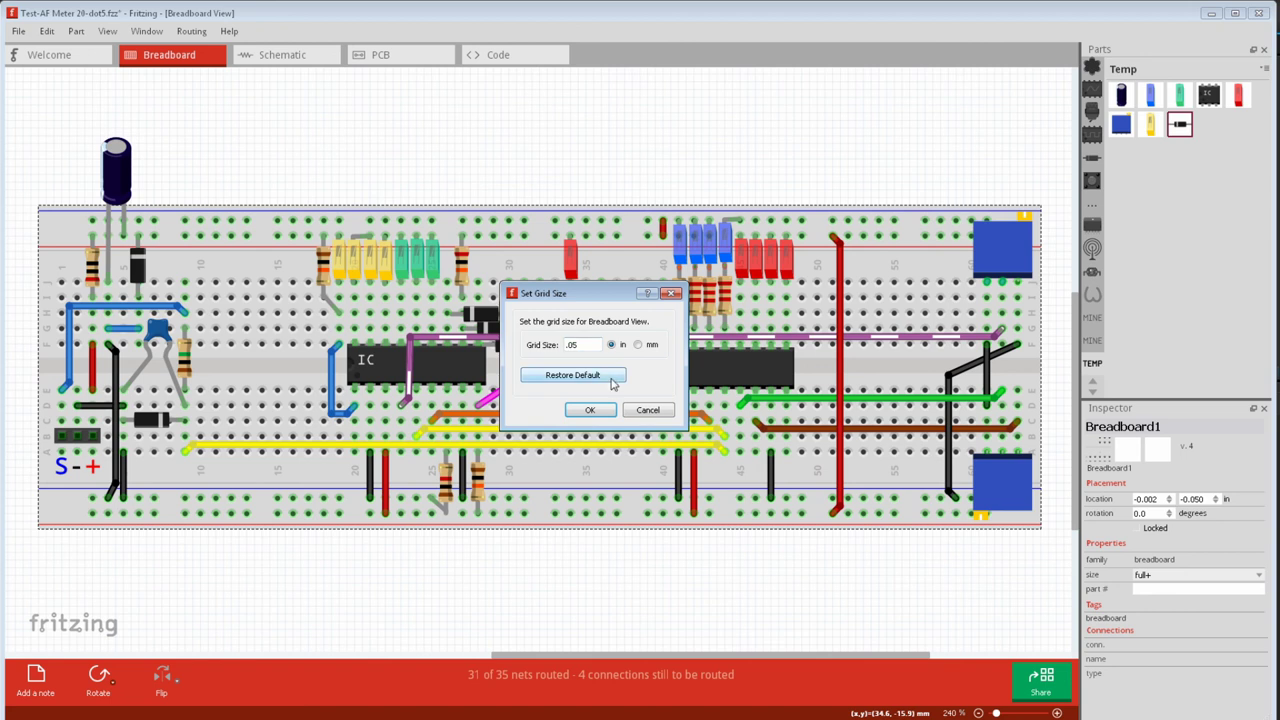
left_click(639, 411)
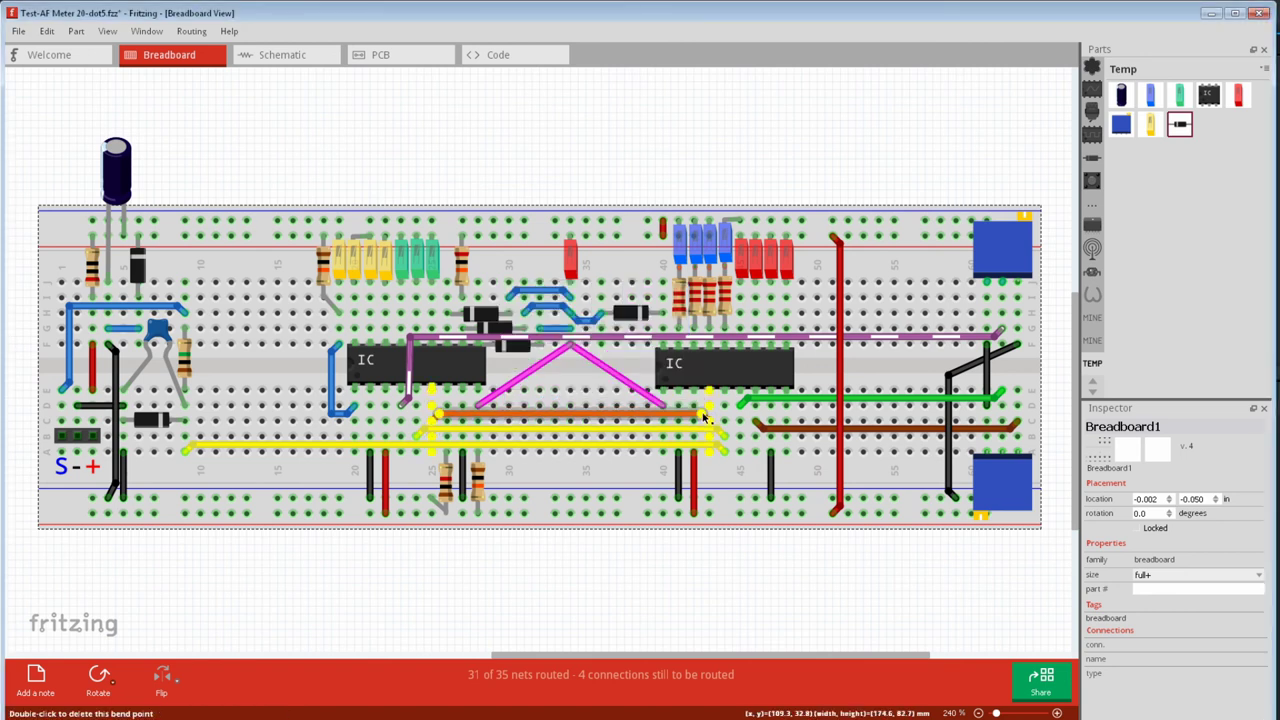
key("ctrl+z")
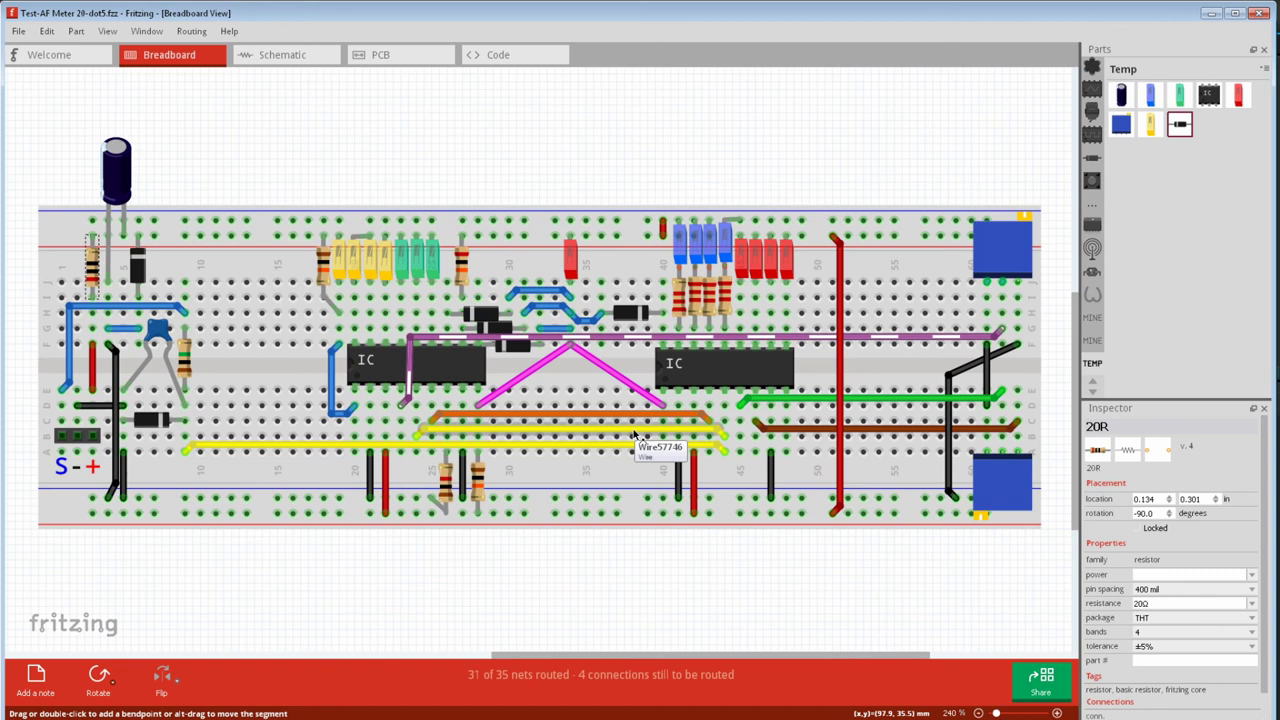